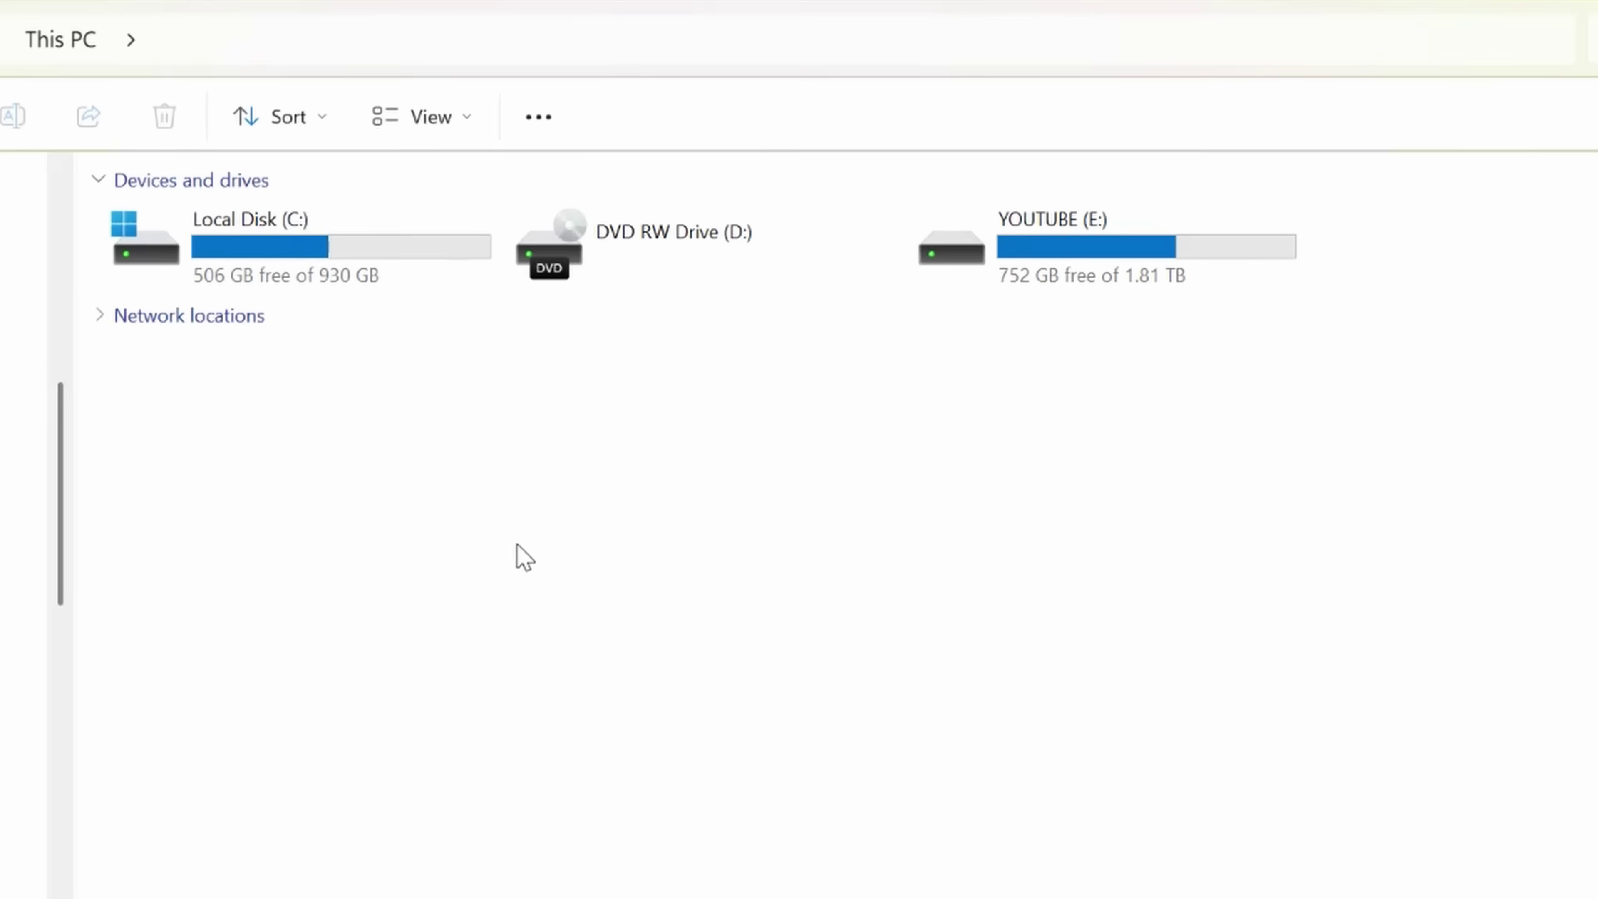
- Select the Local Disk (C:), DVD RW Drive (D:) and YOUTUBE (E:) drives in turn
click(325, 247)
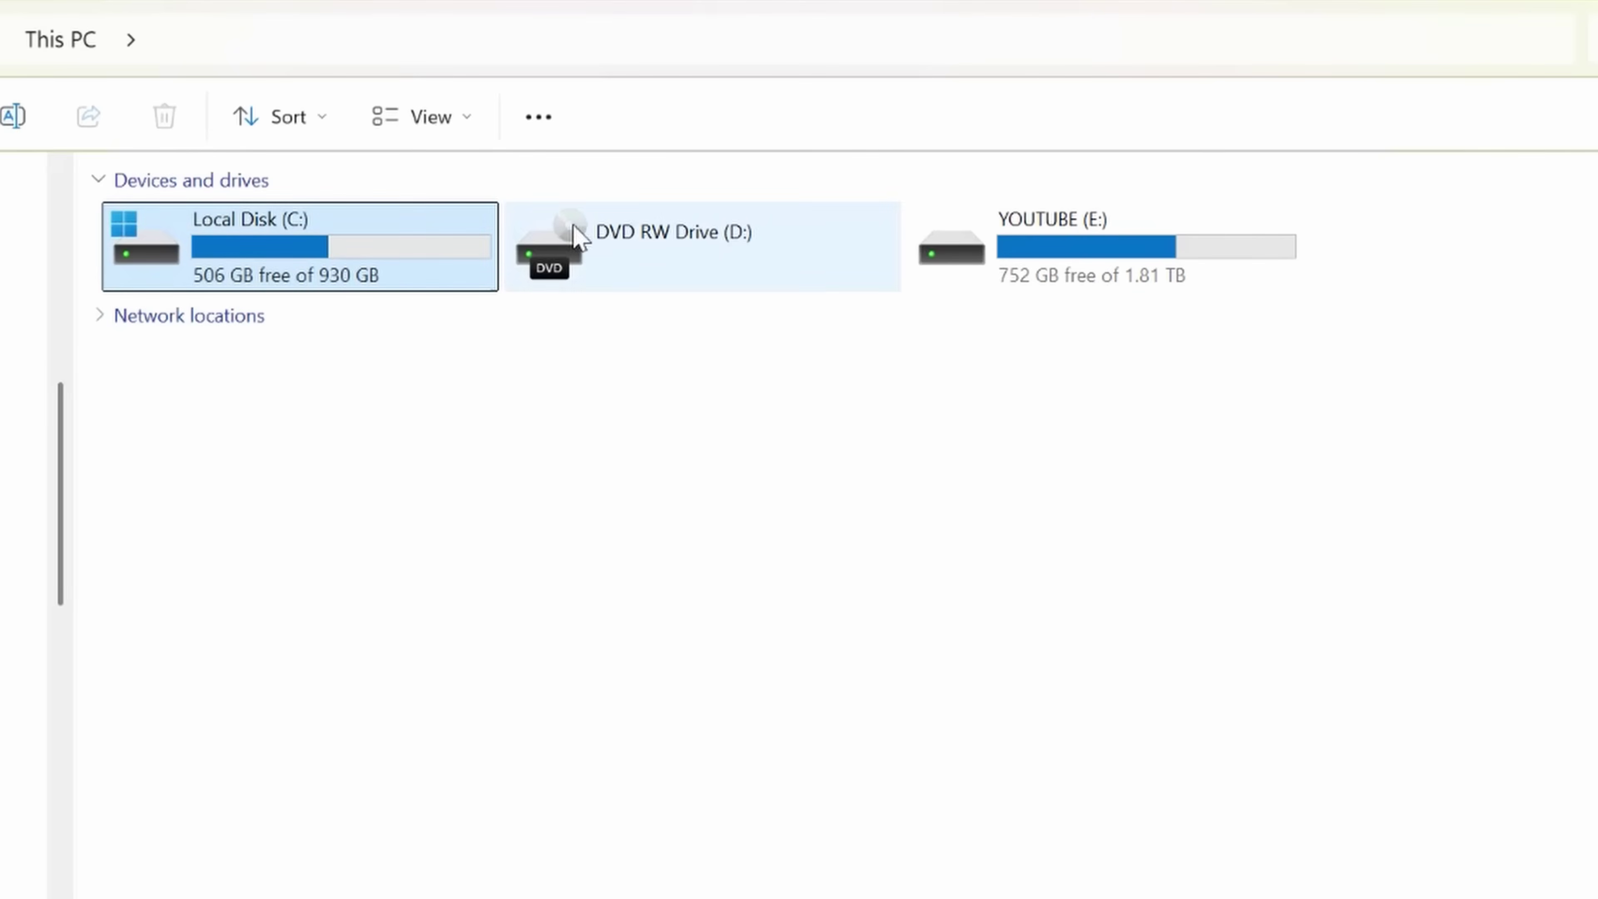
click(712, 237)
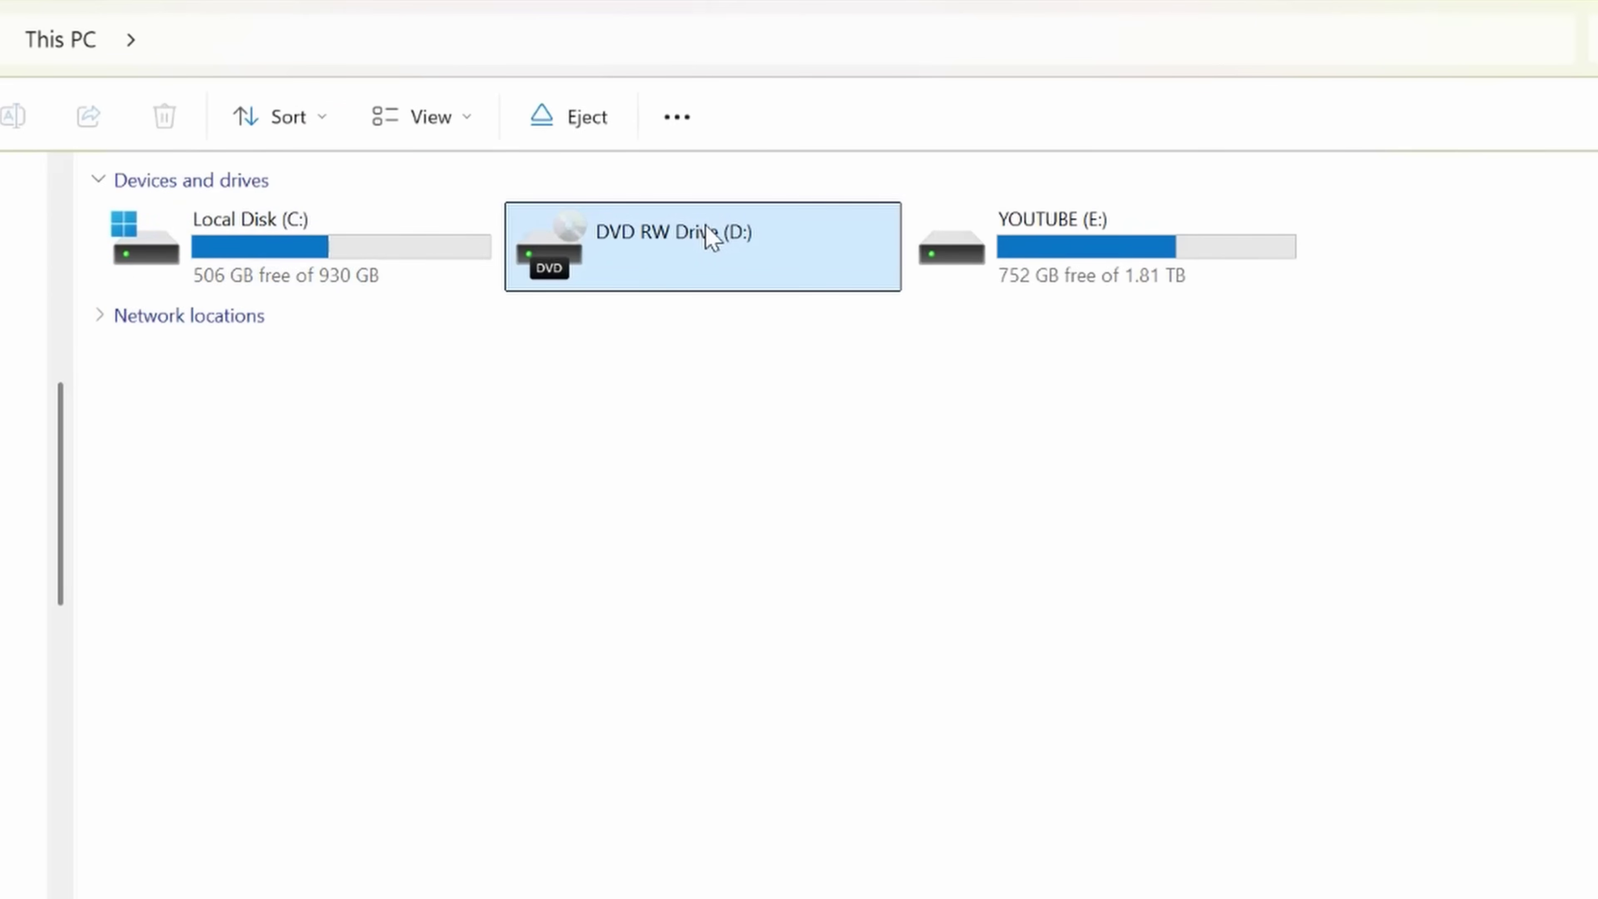
click(1066, 248)
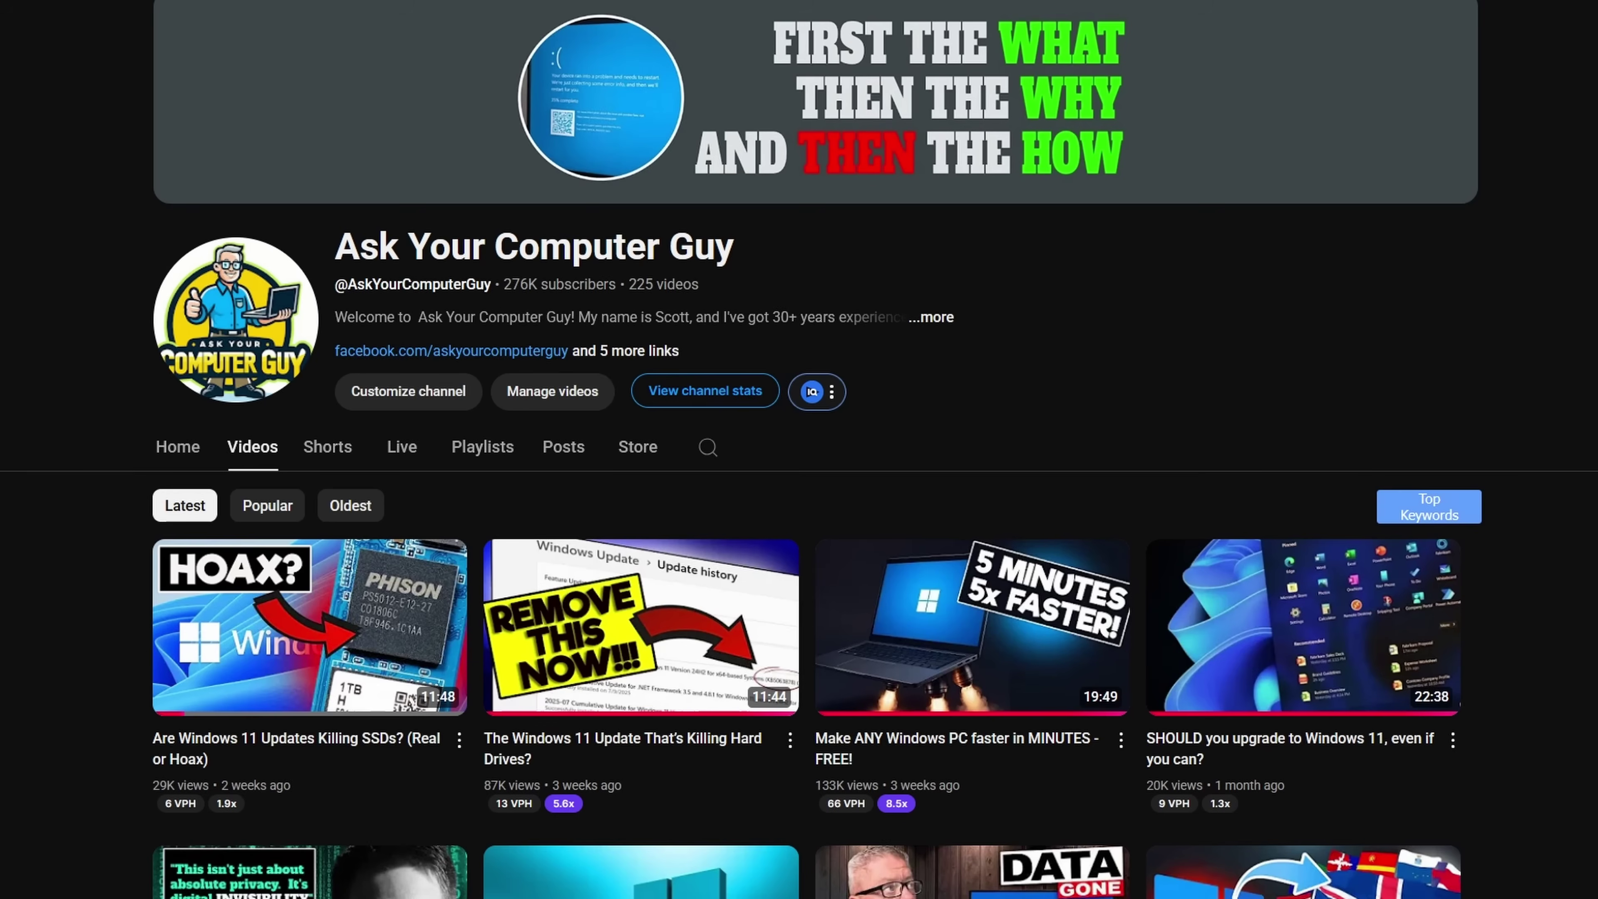
- Scroll down the channel's Videos grid to see more uploads
scroll(799, 450, down, 5)
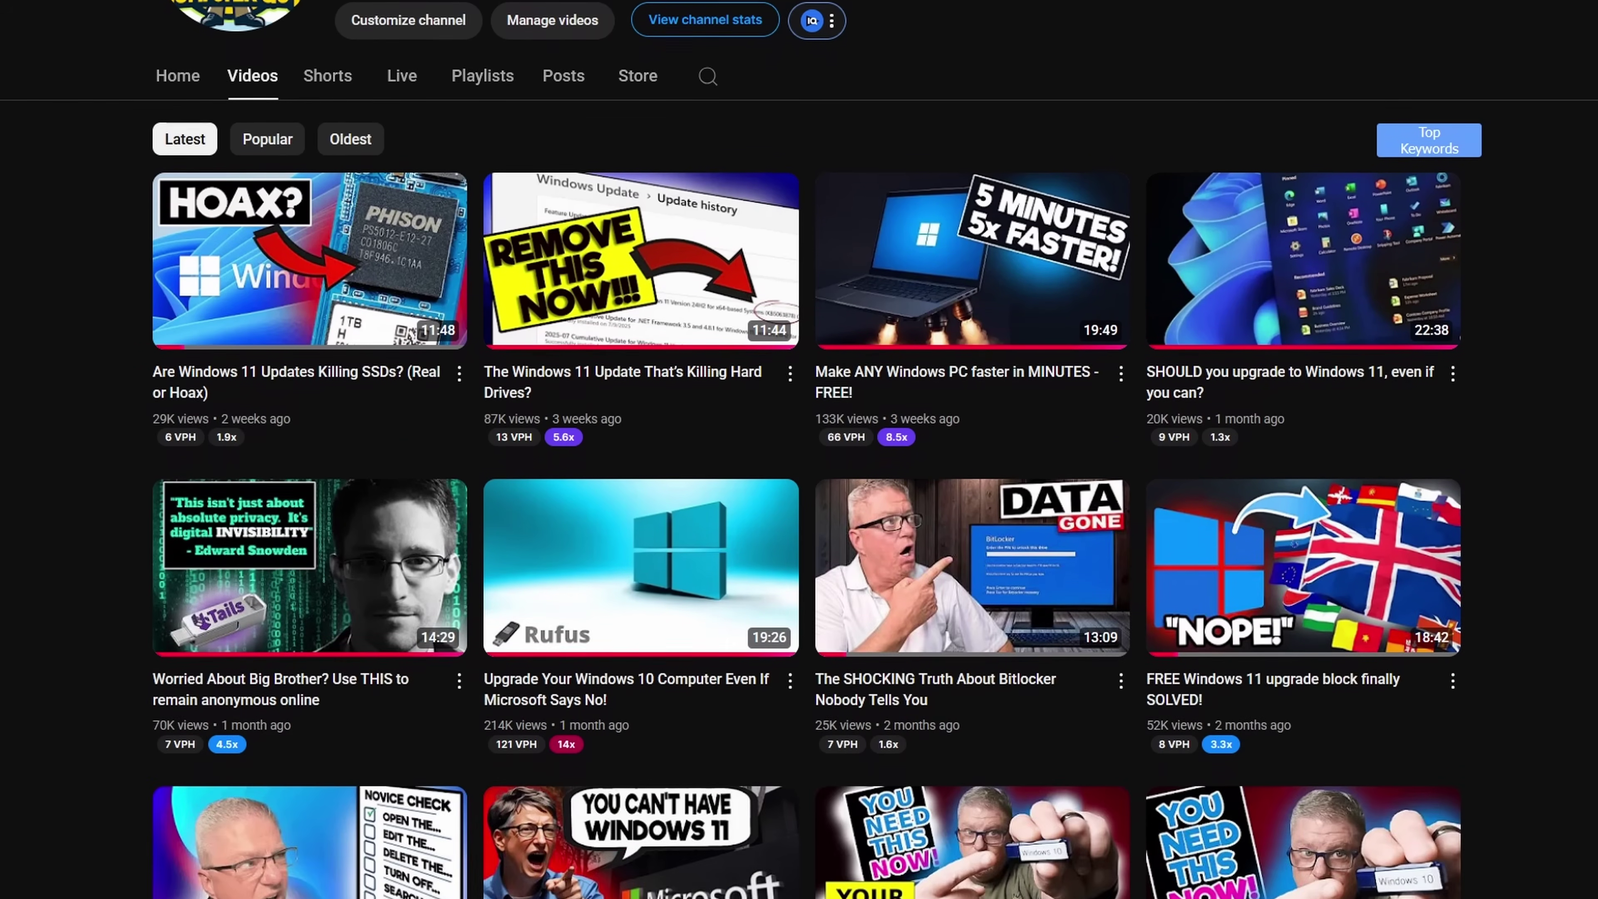
scroll(799, 449, down, 10)
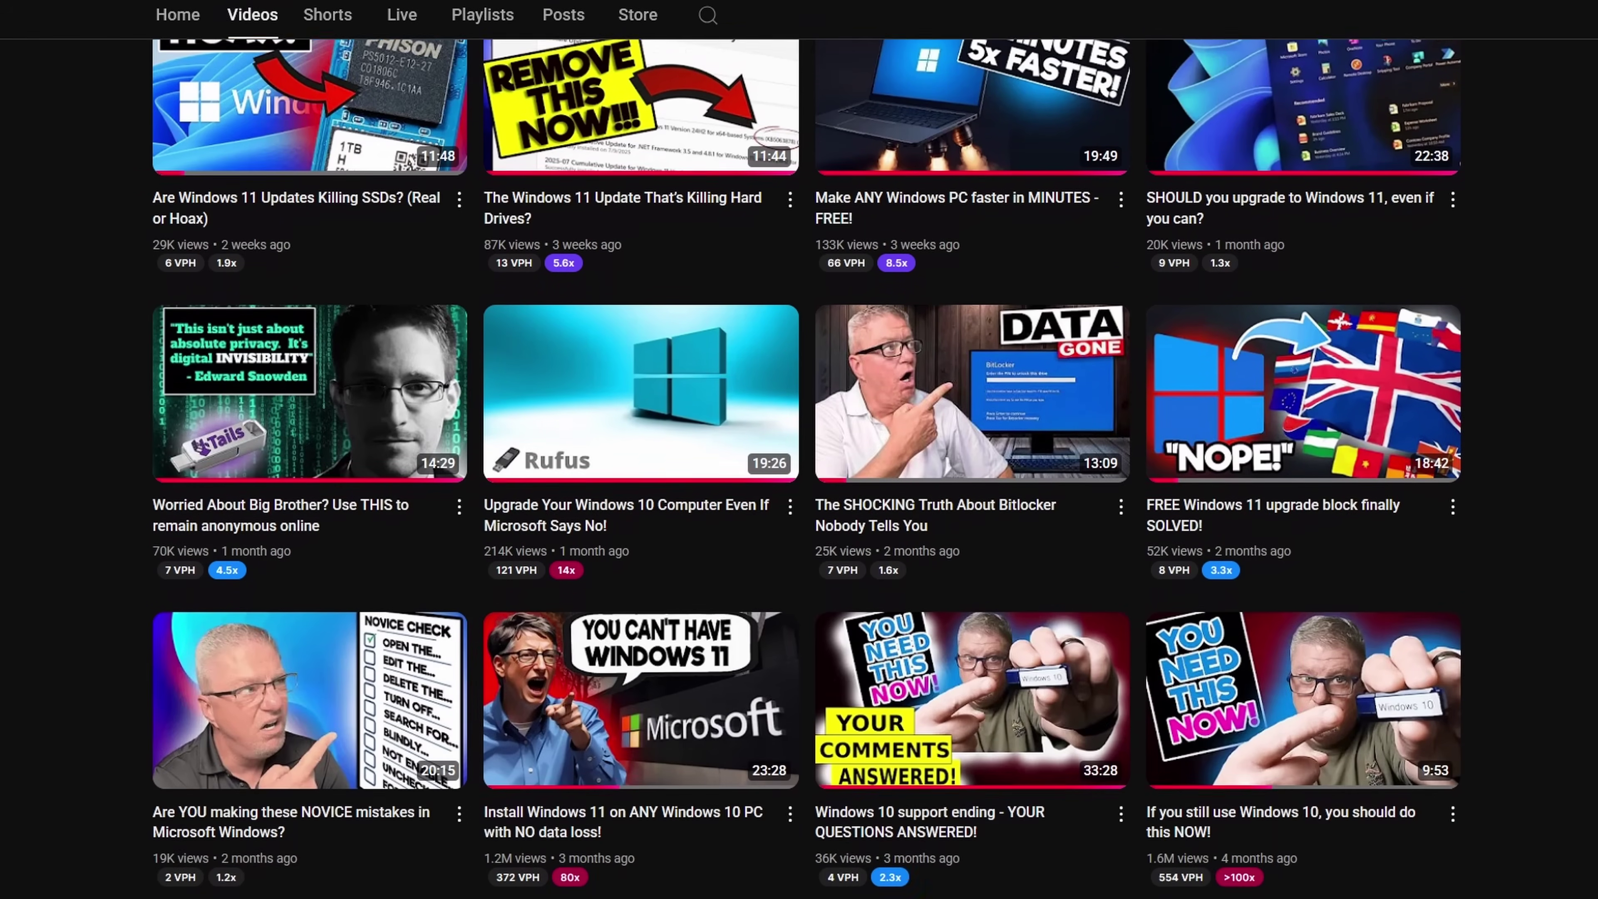
scroll(799, 449, down, 8)
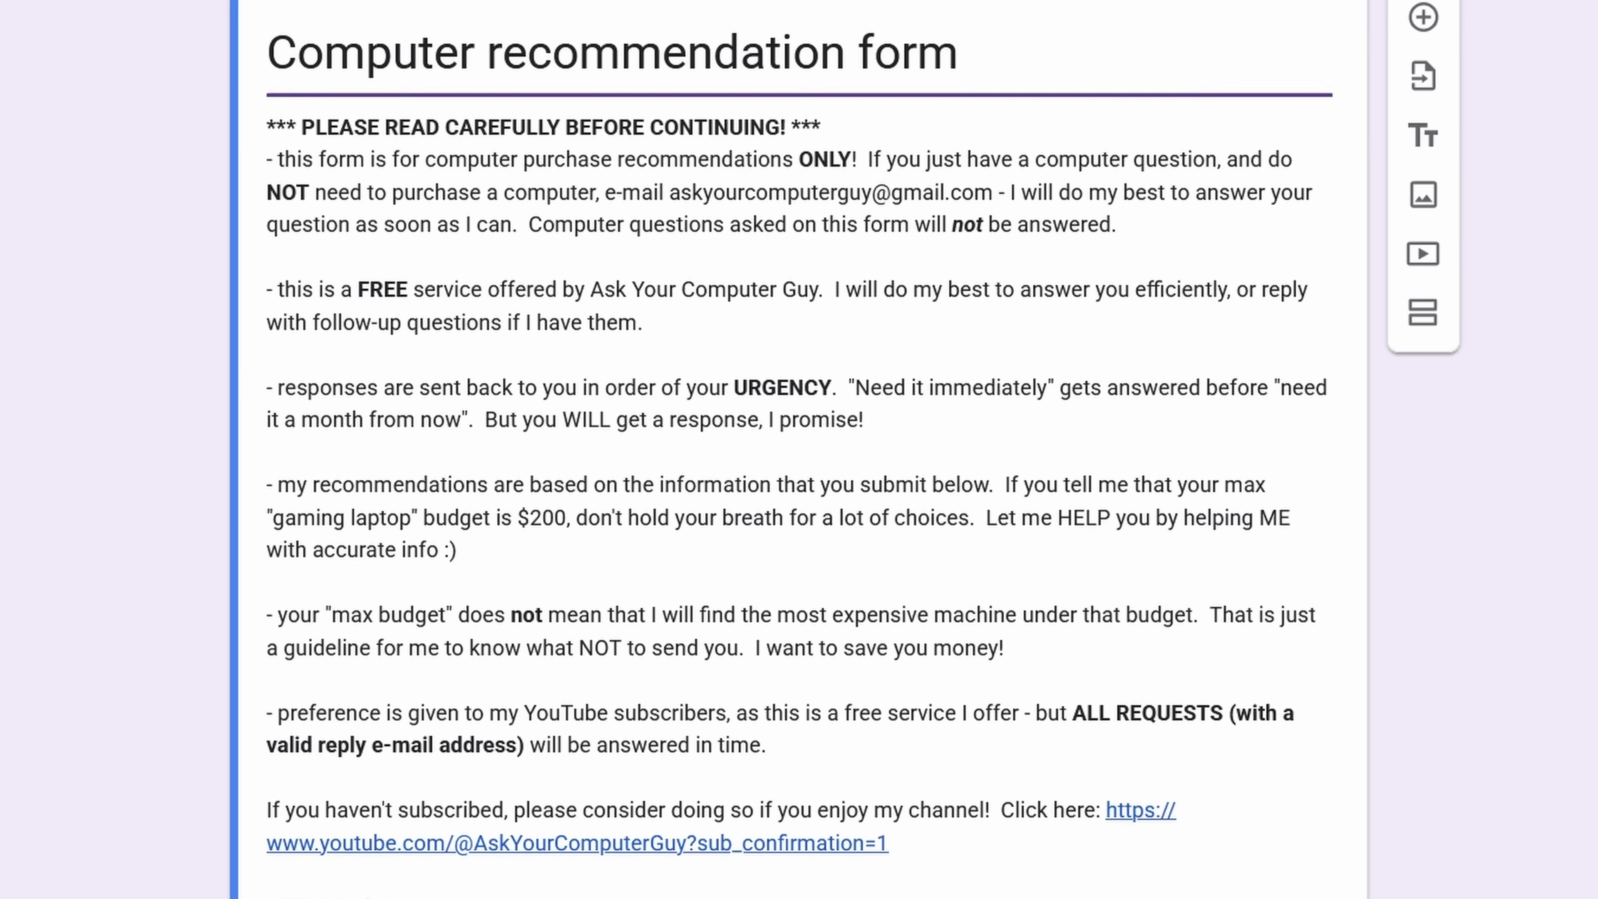
- Scroll the recommendation form down to the FTC disclaimer and Email question
scroll(799, 441, down, 5)
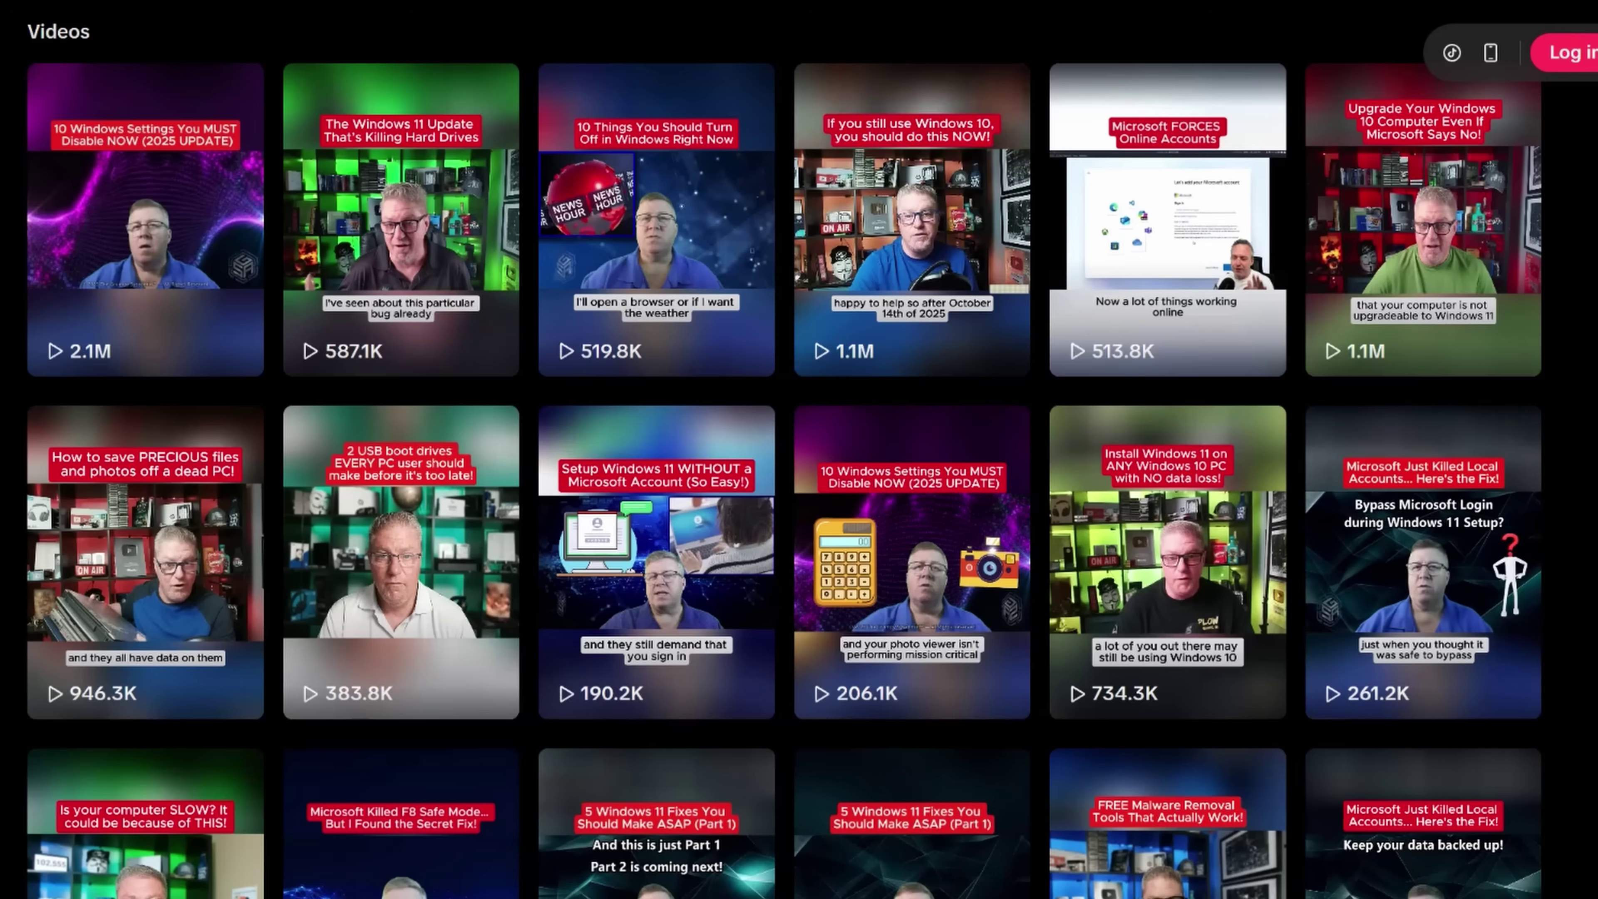
- Scroll through more rows of the TikTok profile's Windows tip videos
scroll(784, 472, down, 2)
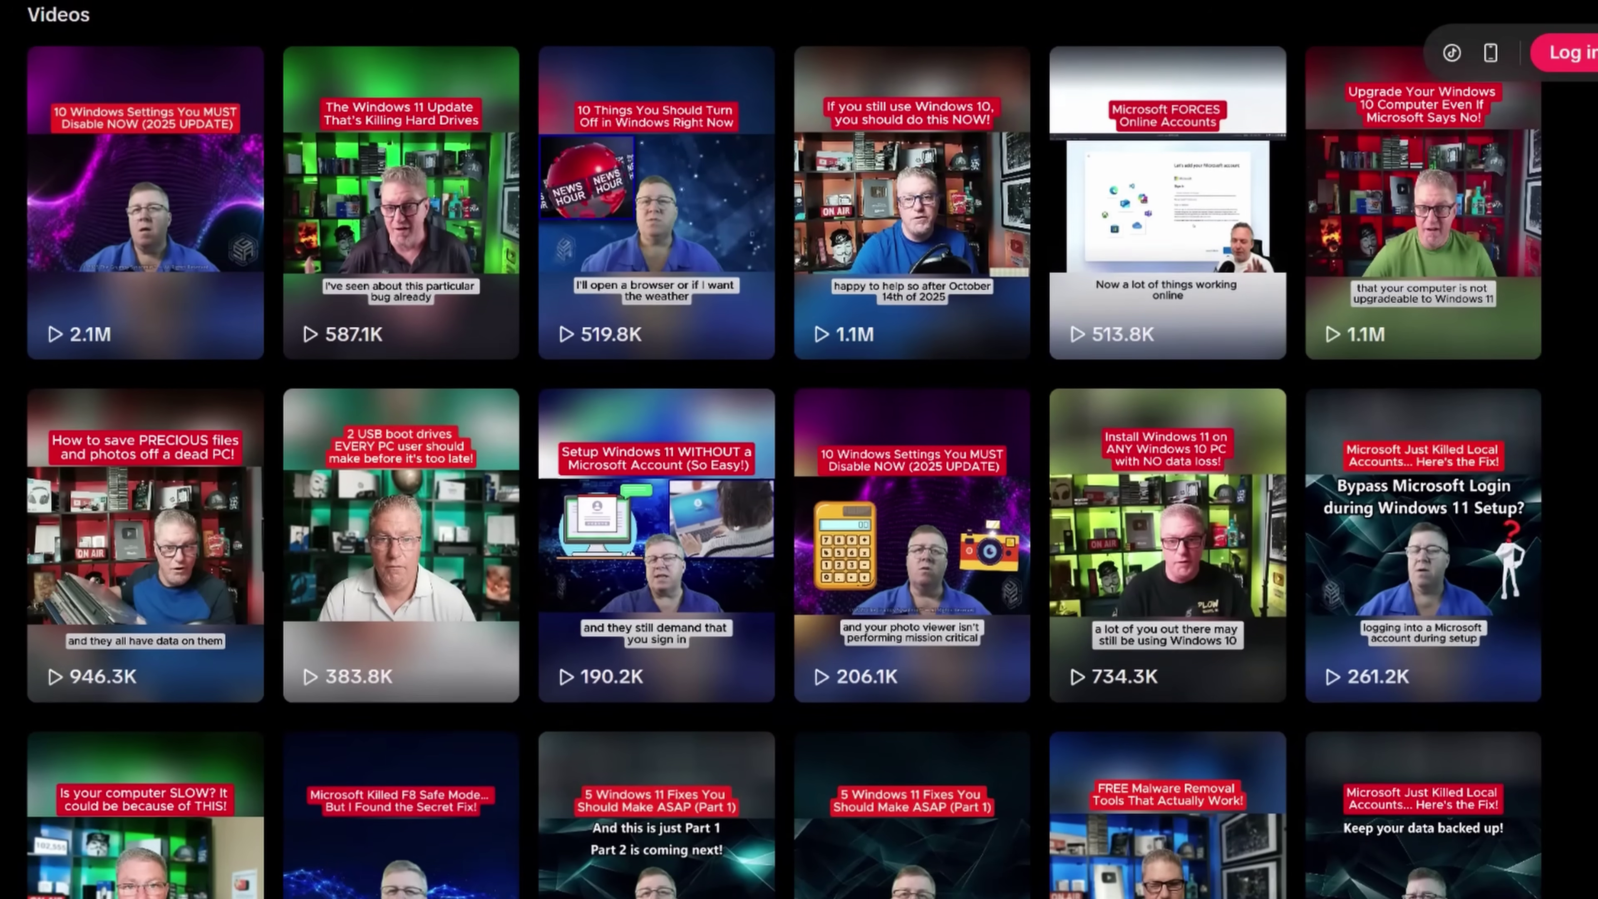
scroll(784, 472, down, 3)
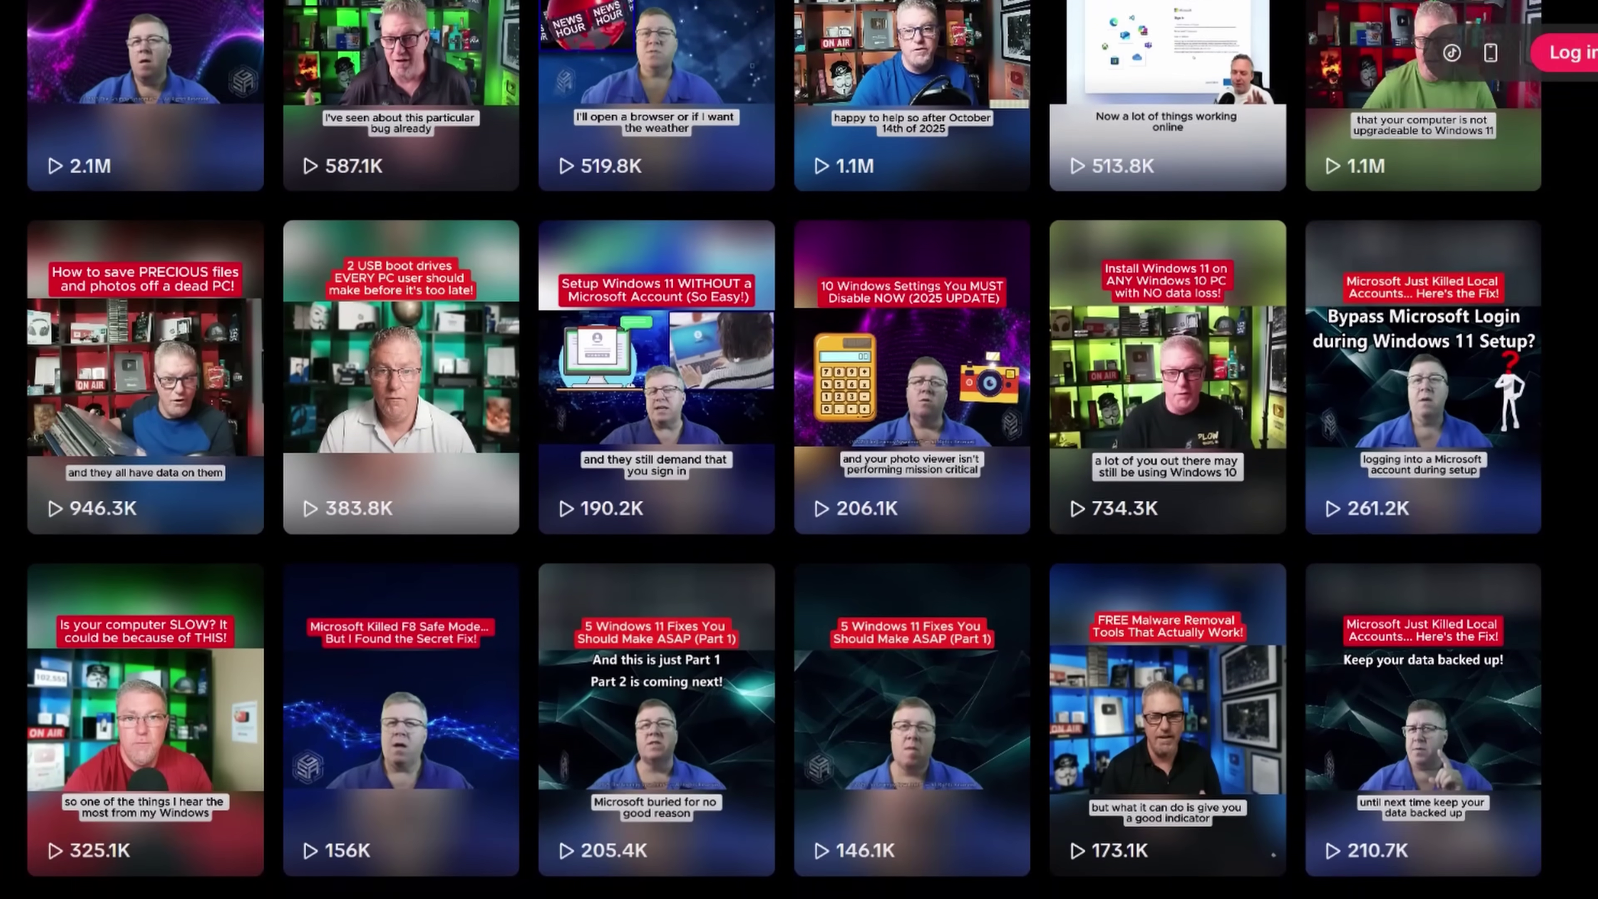
scroll(784, 472, down, 3)
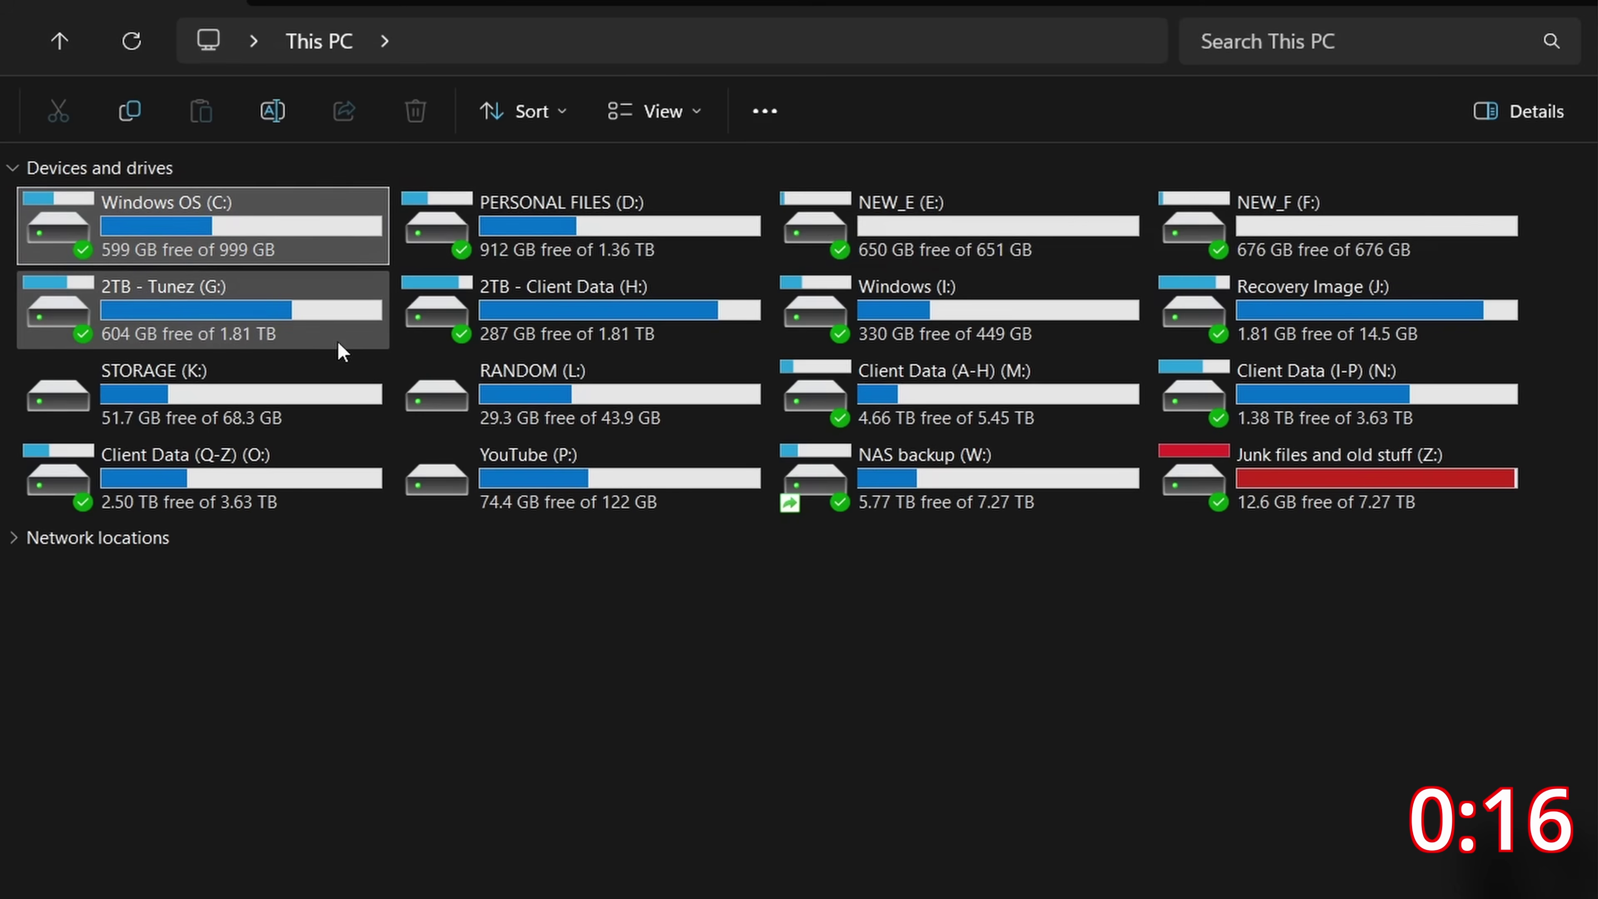
- Multi-select D:, E: and F:, then clear it and leave only NEW_E (E:) selected
ctrl+click(575, 232)
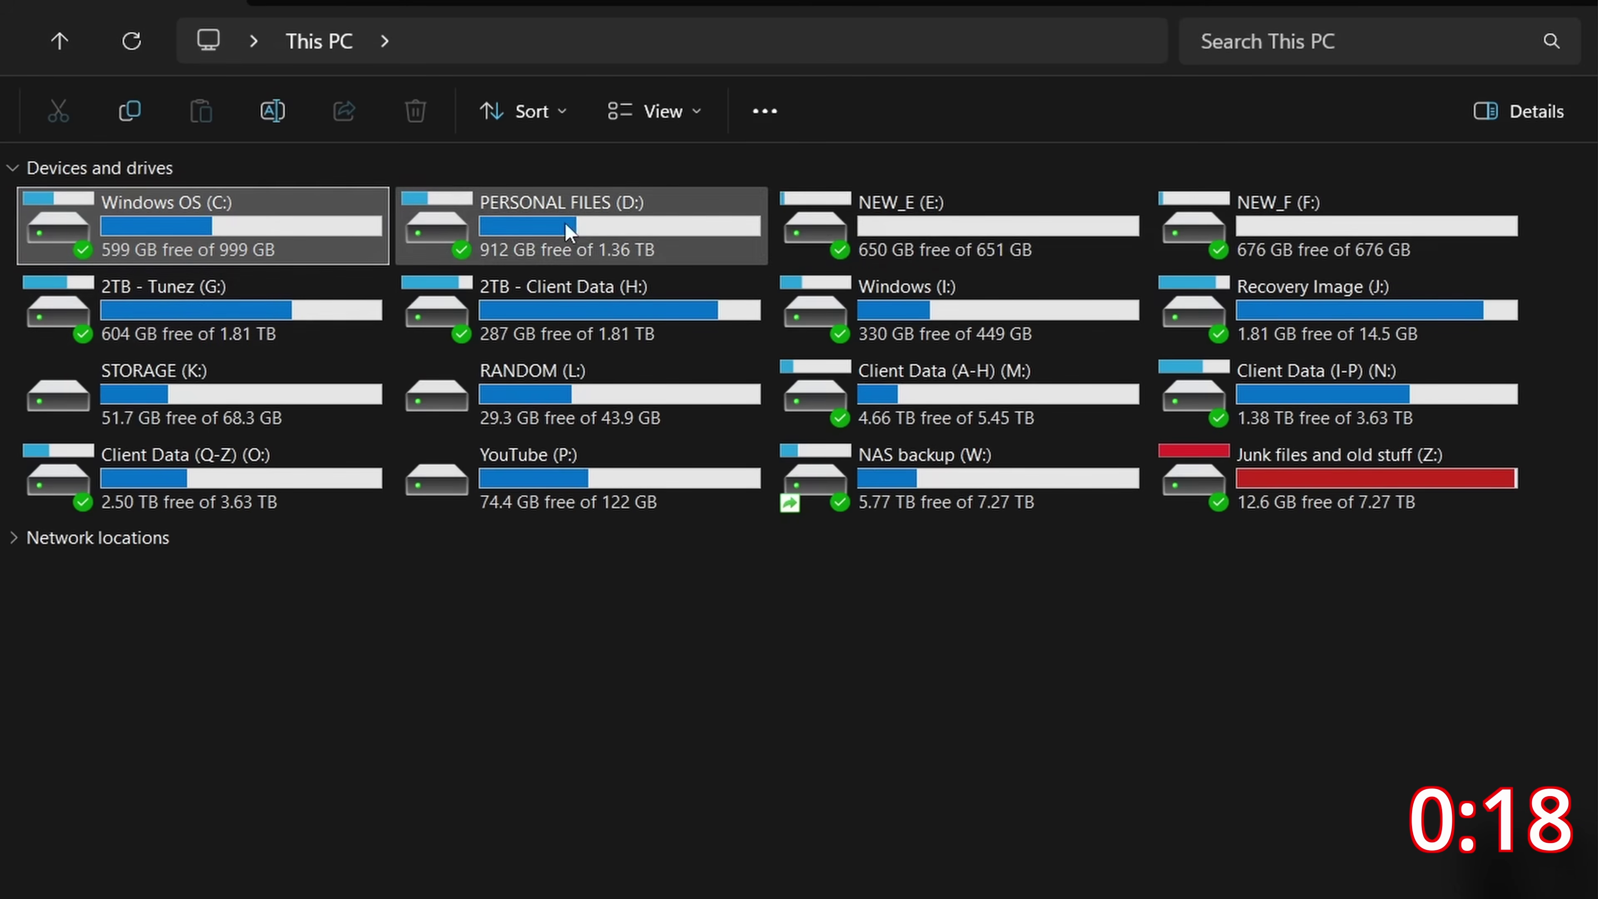
ctrl+click(826, 221)
ctrl+click(1196, 220)
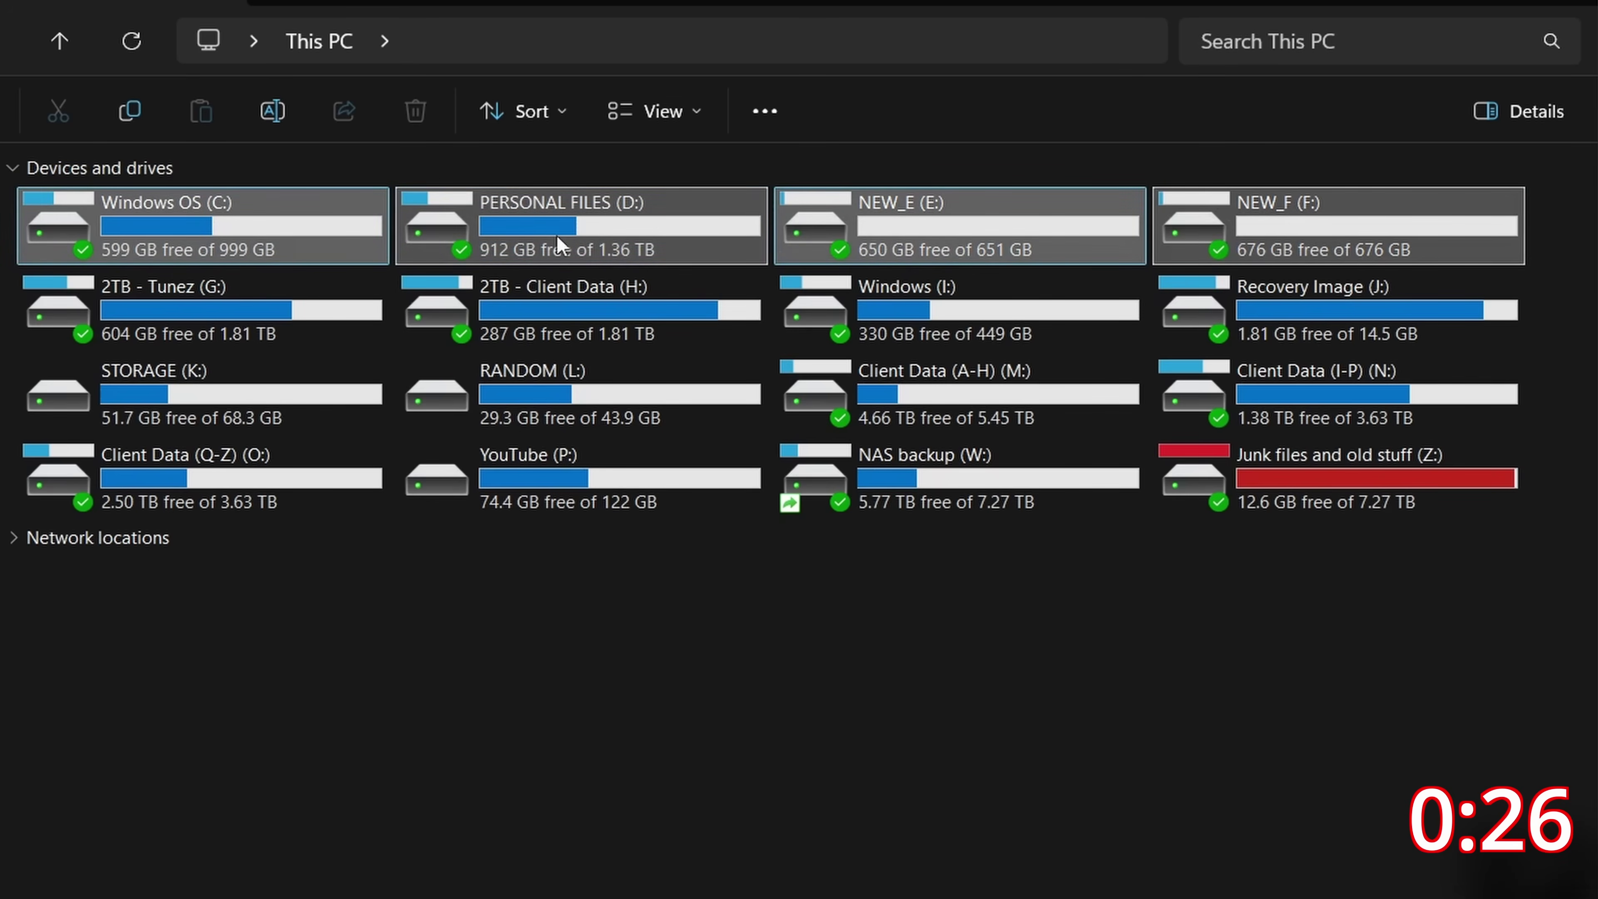
click(753, 244)
click(1226, 255)
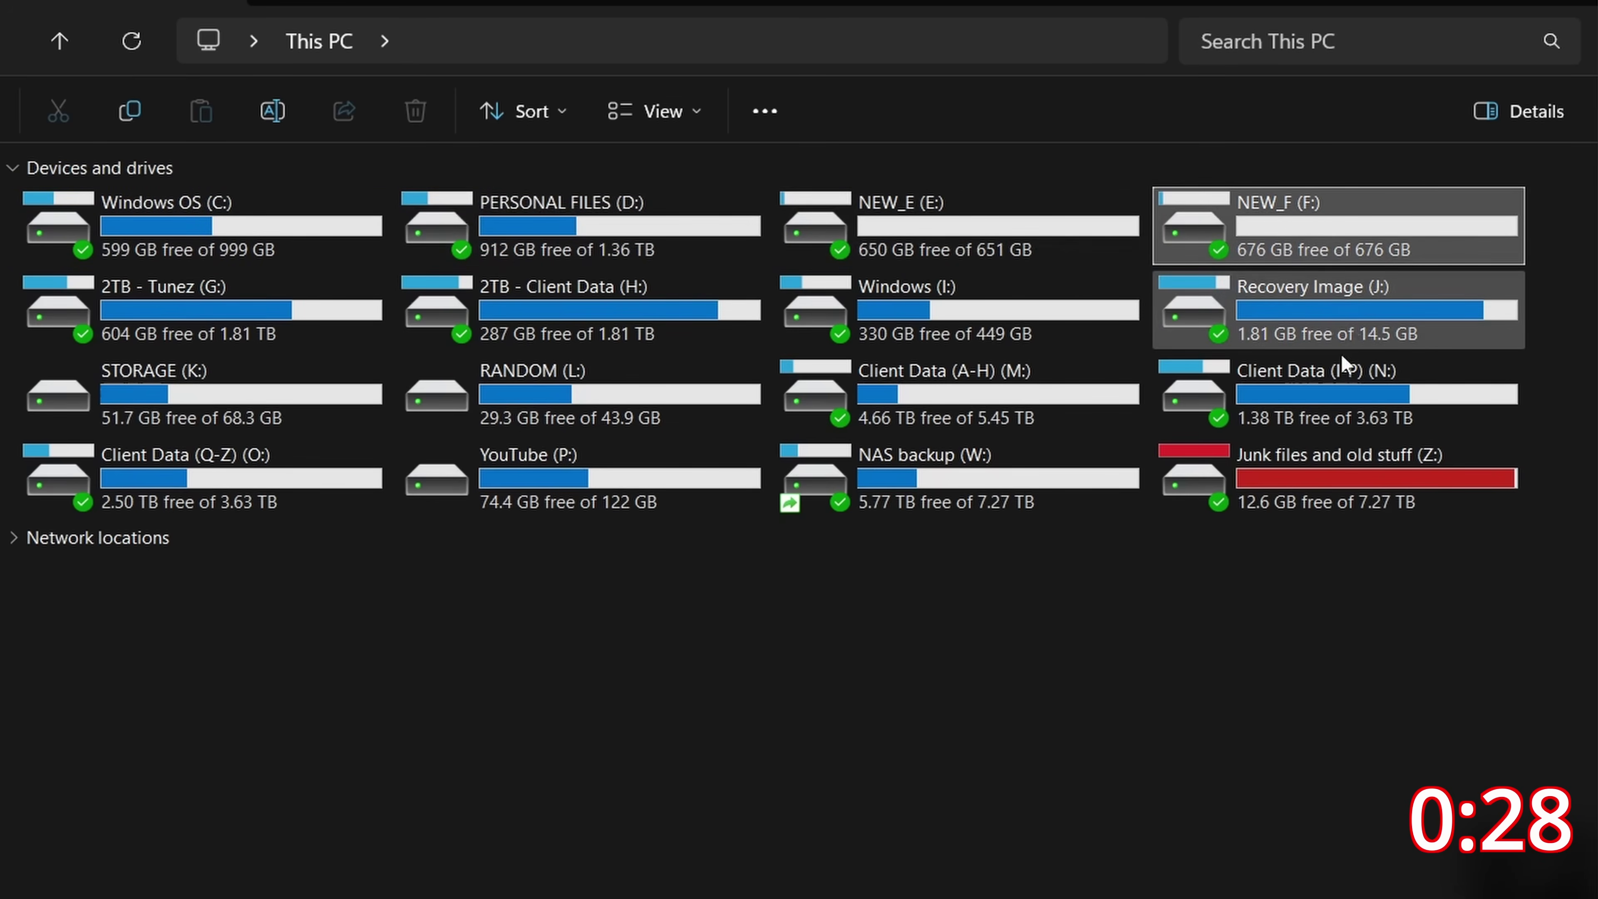
click(1024, 243)
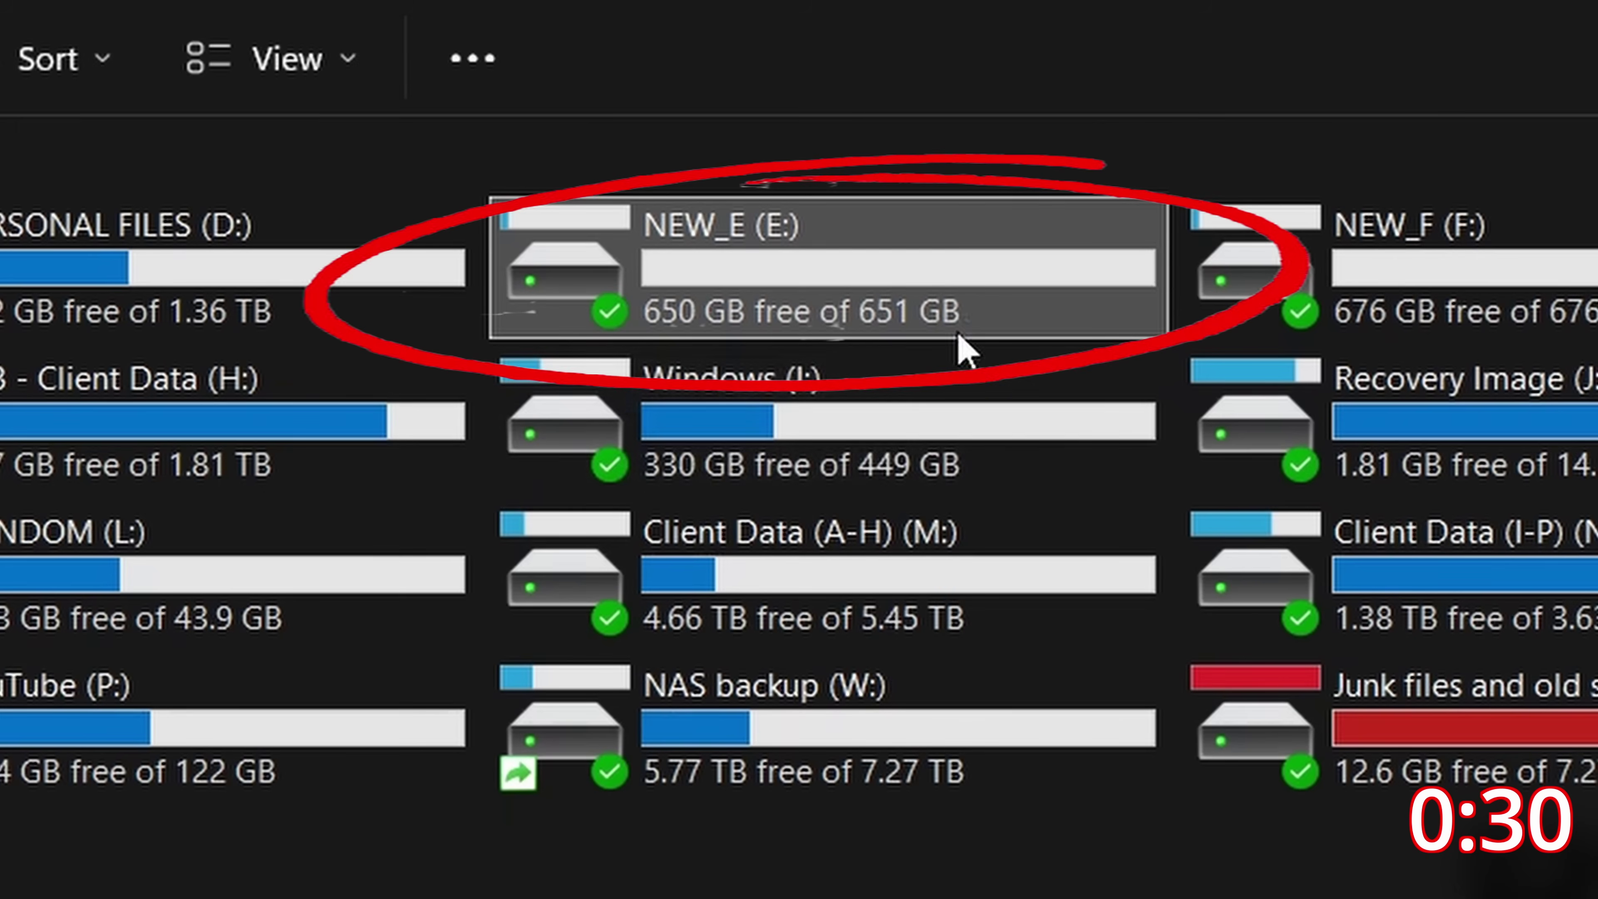
mouse_move(993, 308)
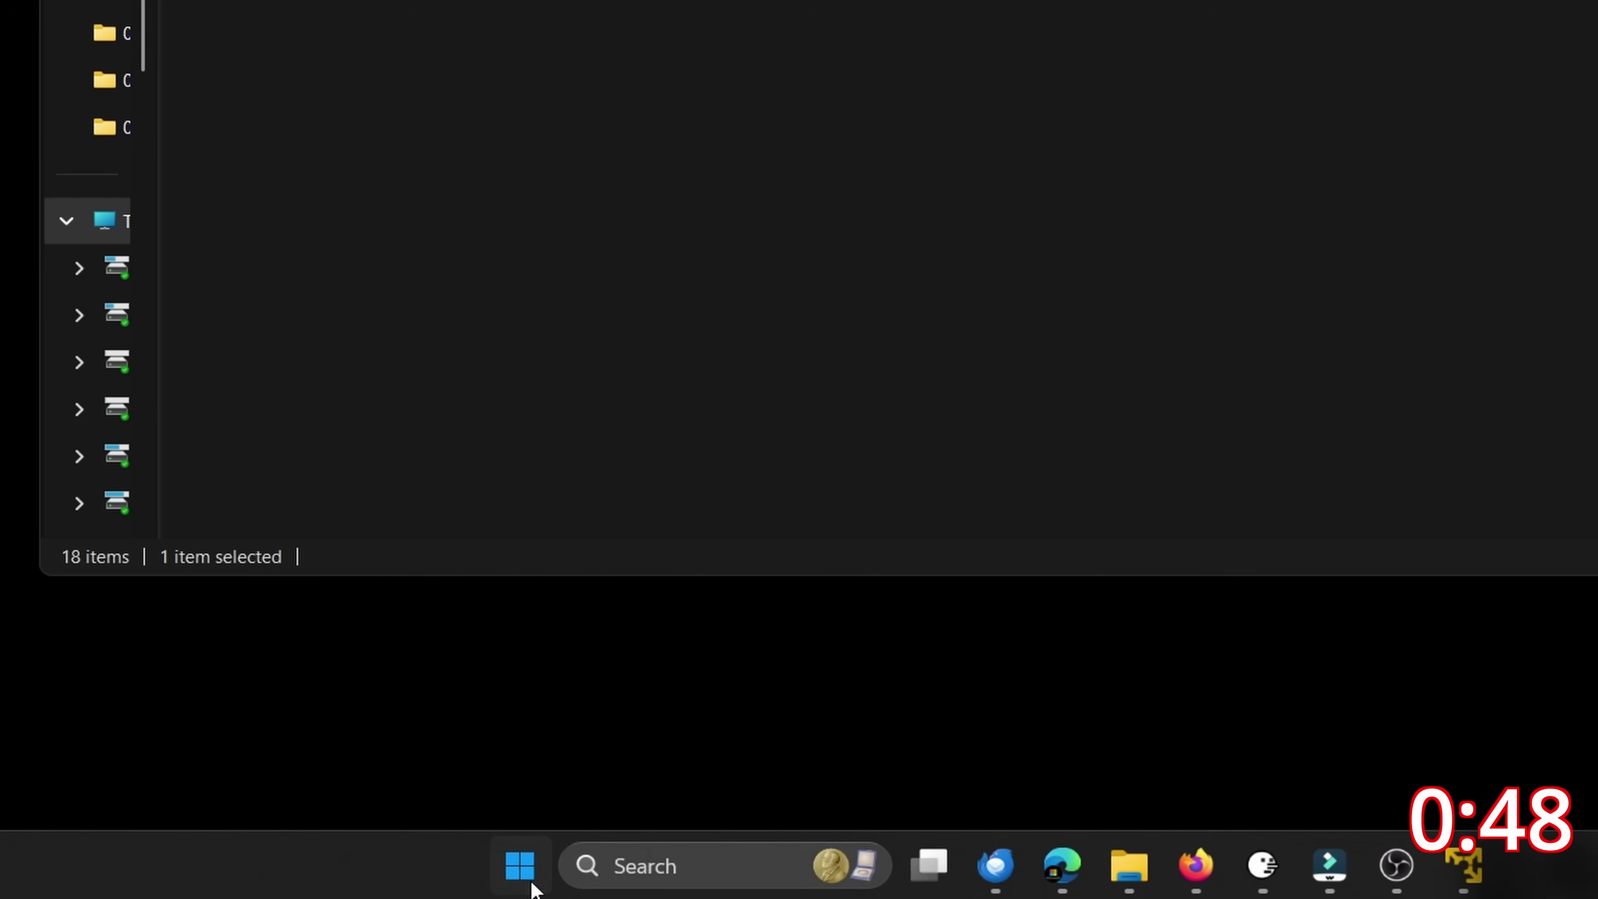
- Launch Disk Management by running diskmgmt.msc from the Run box
right_click(531, 887)
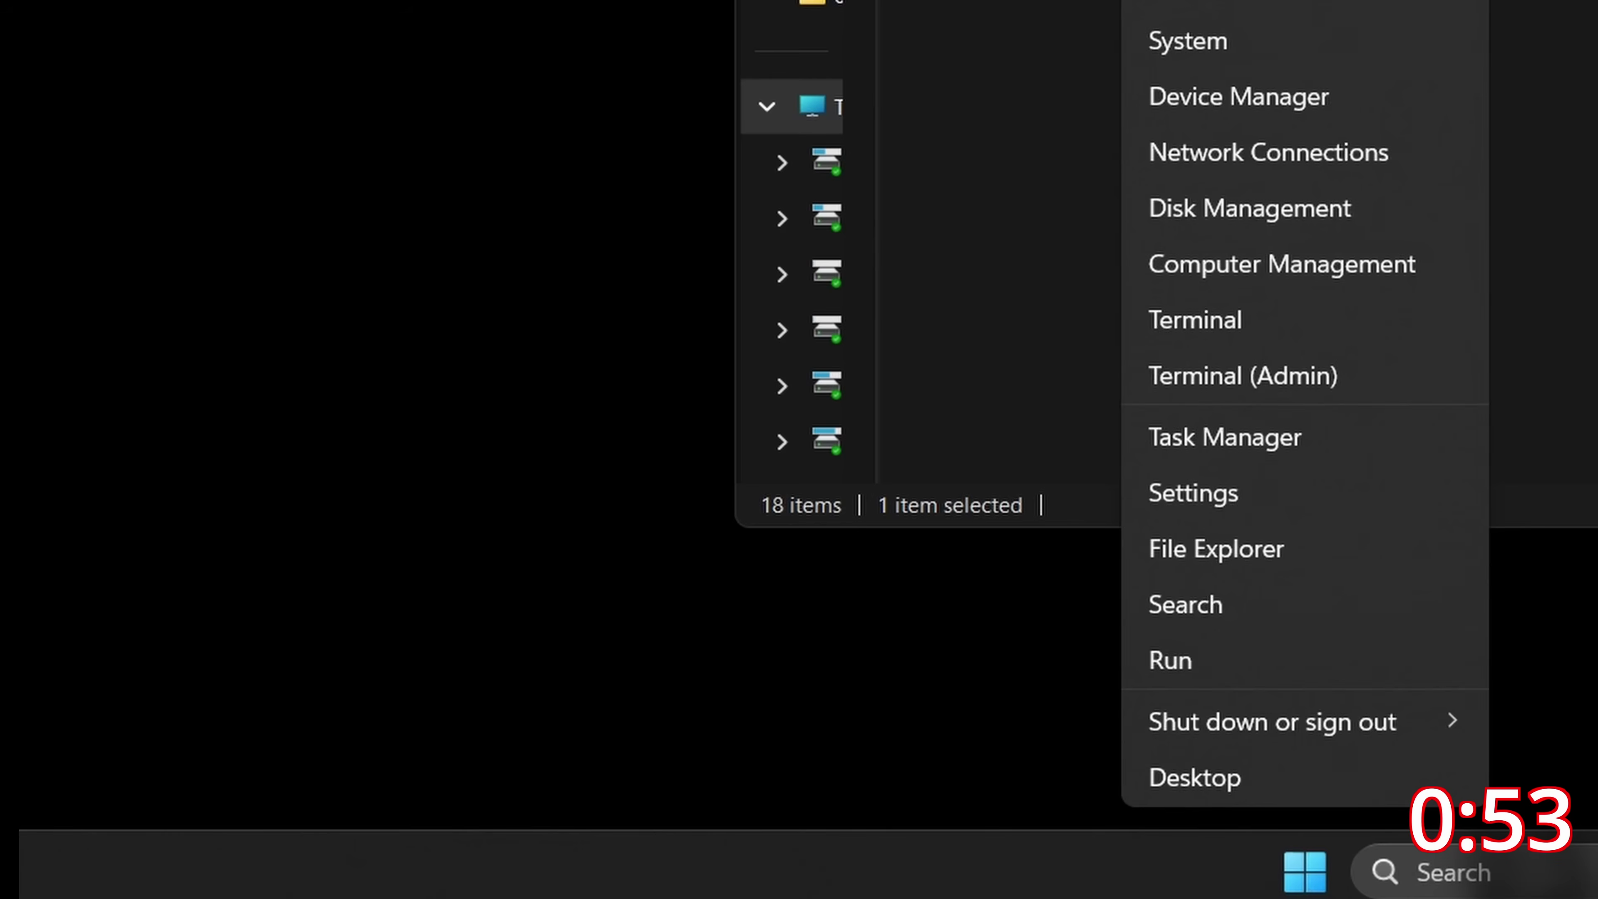
click(1167, 546)
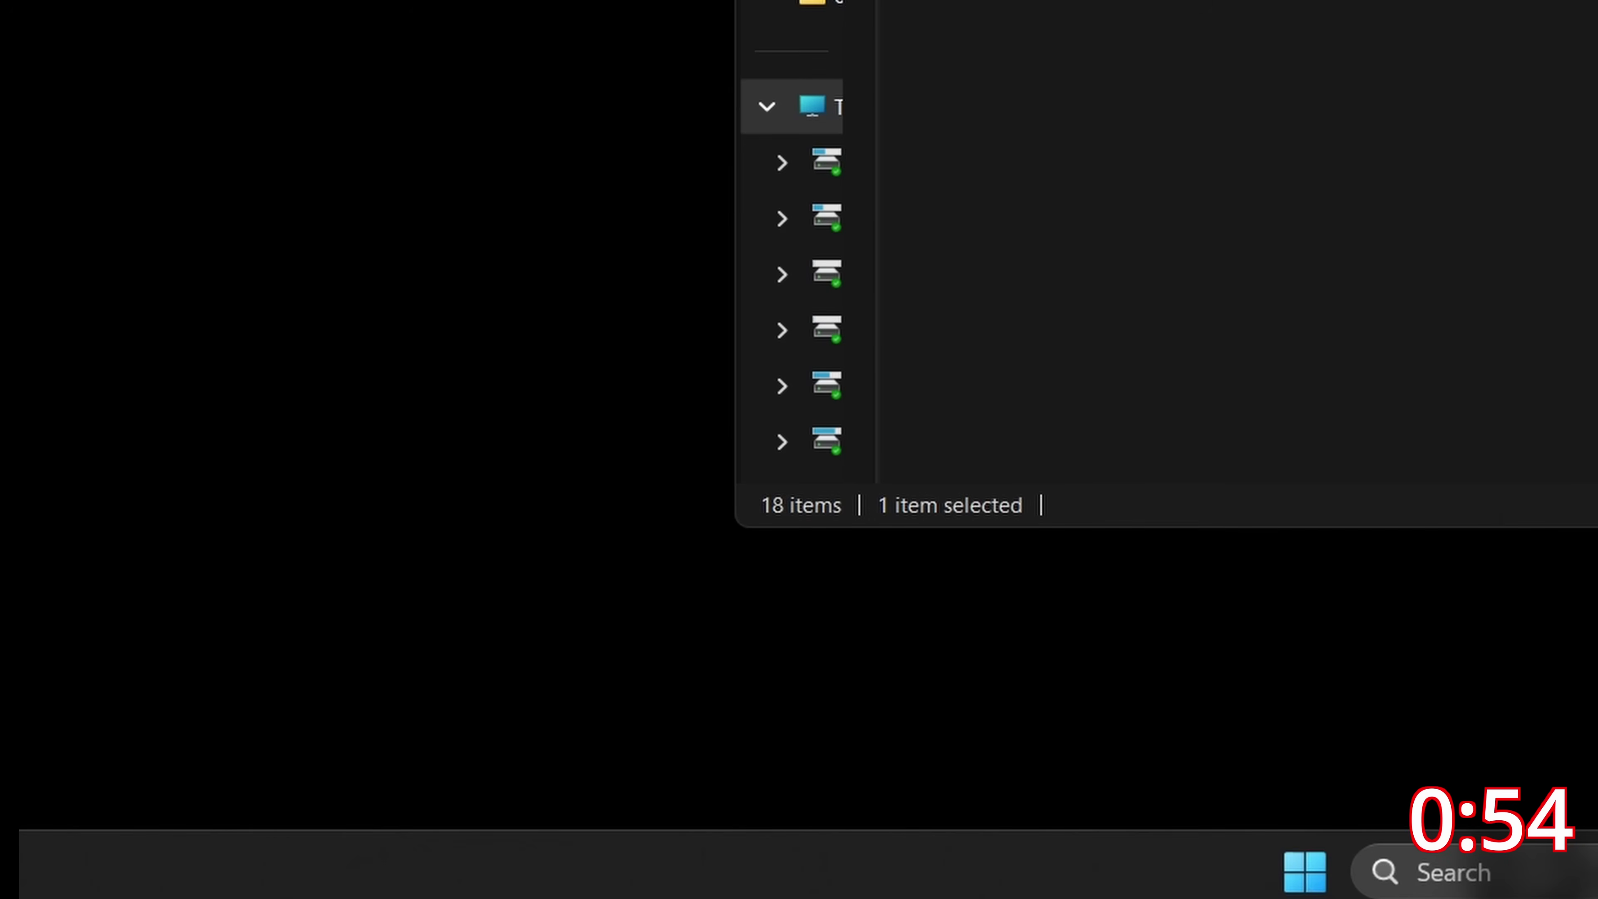
key(super+r)
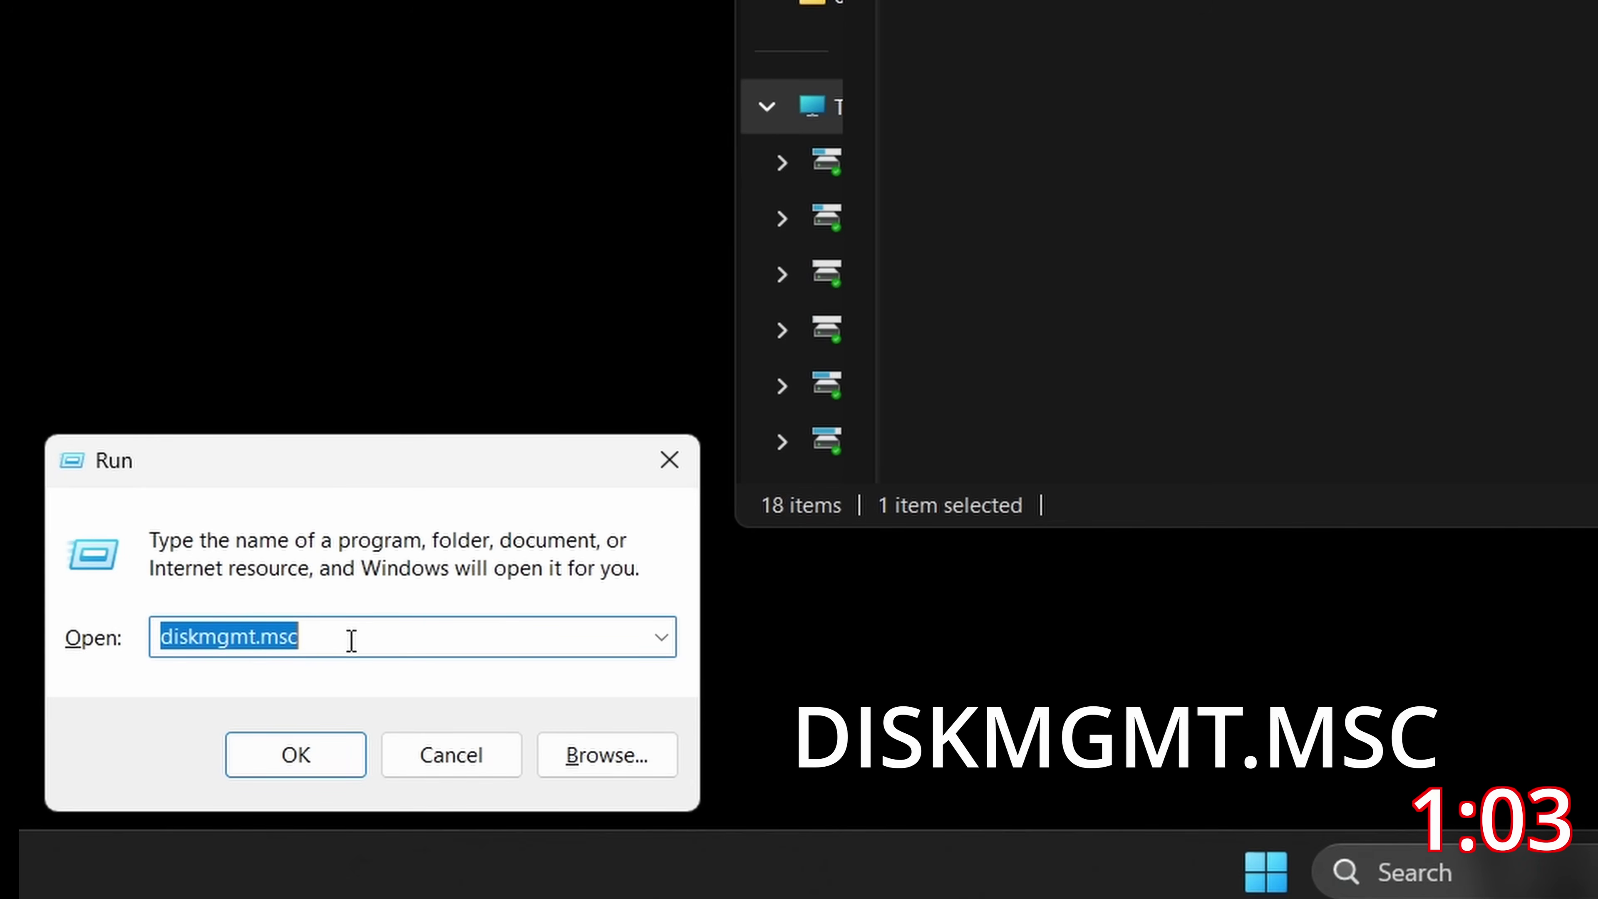
click(312, 769)
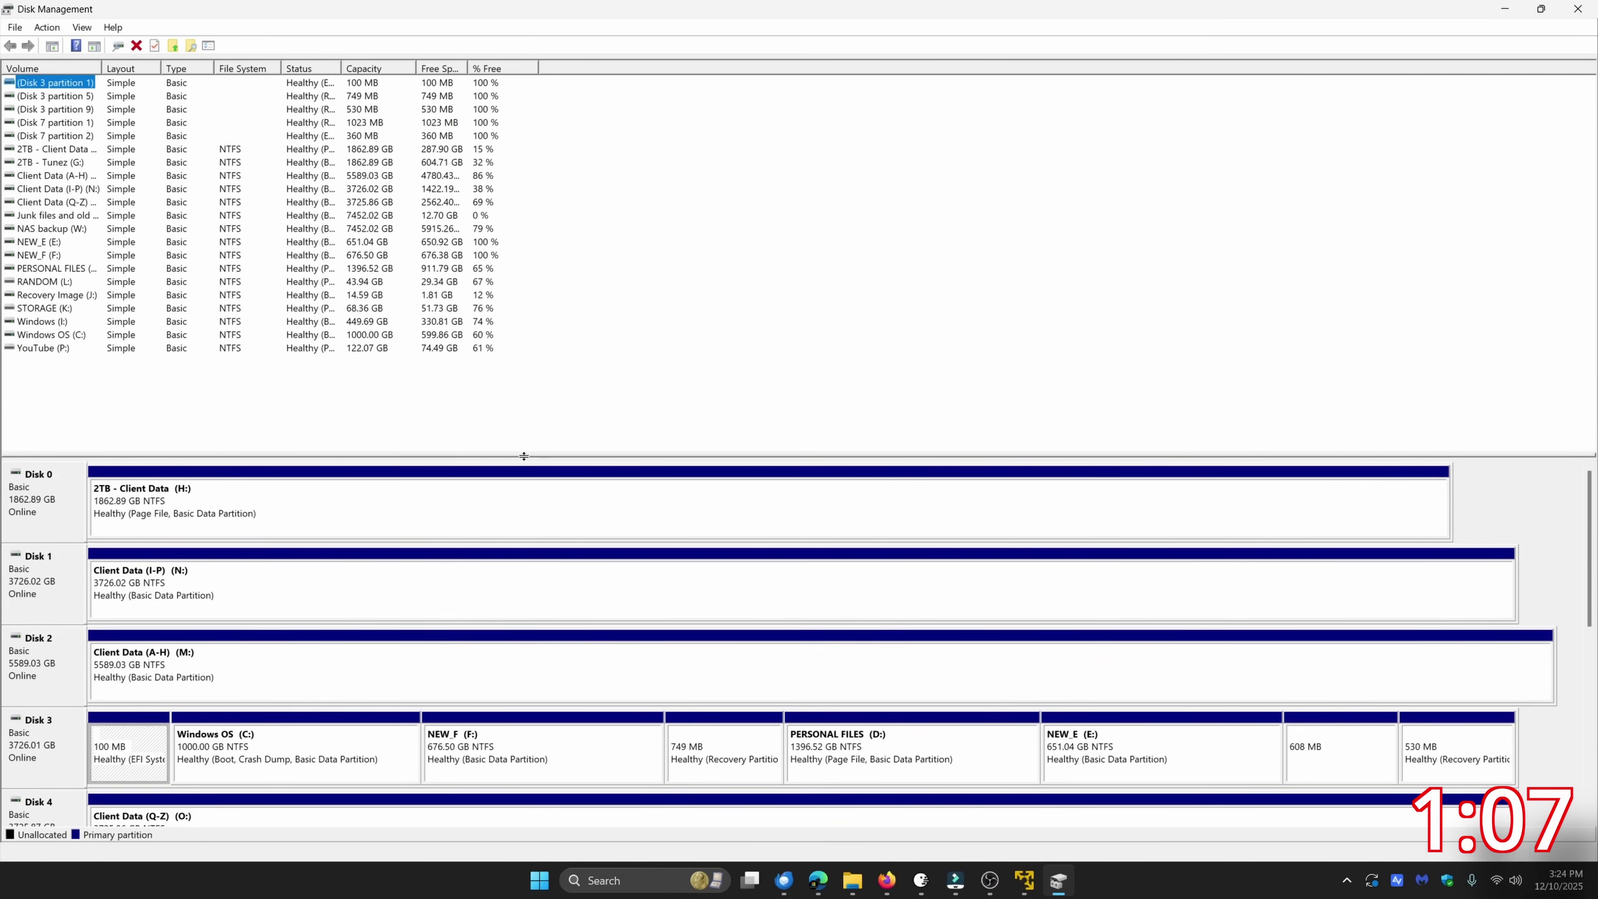
- Enlarge the disk layout pane and select the NEW_E (E:) partition on Disk 3
drag(524, 444, 526, 366)
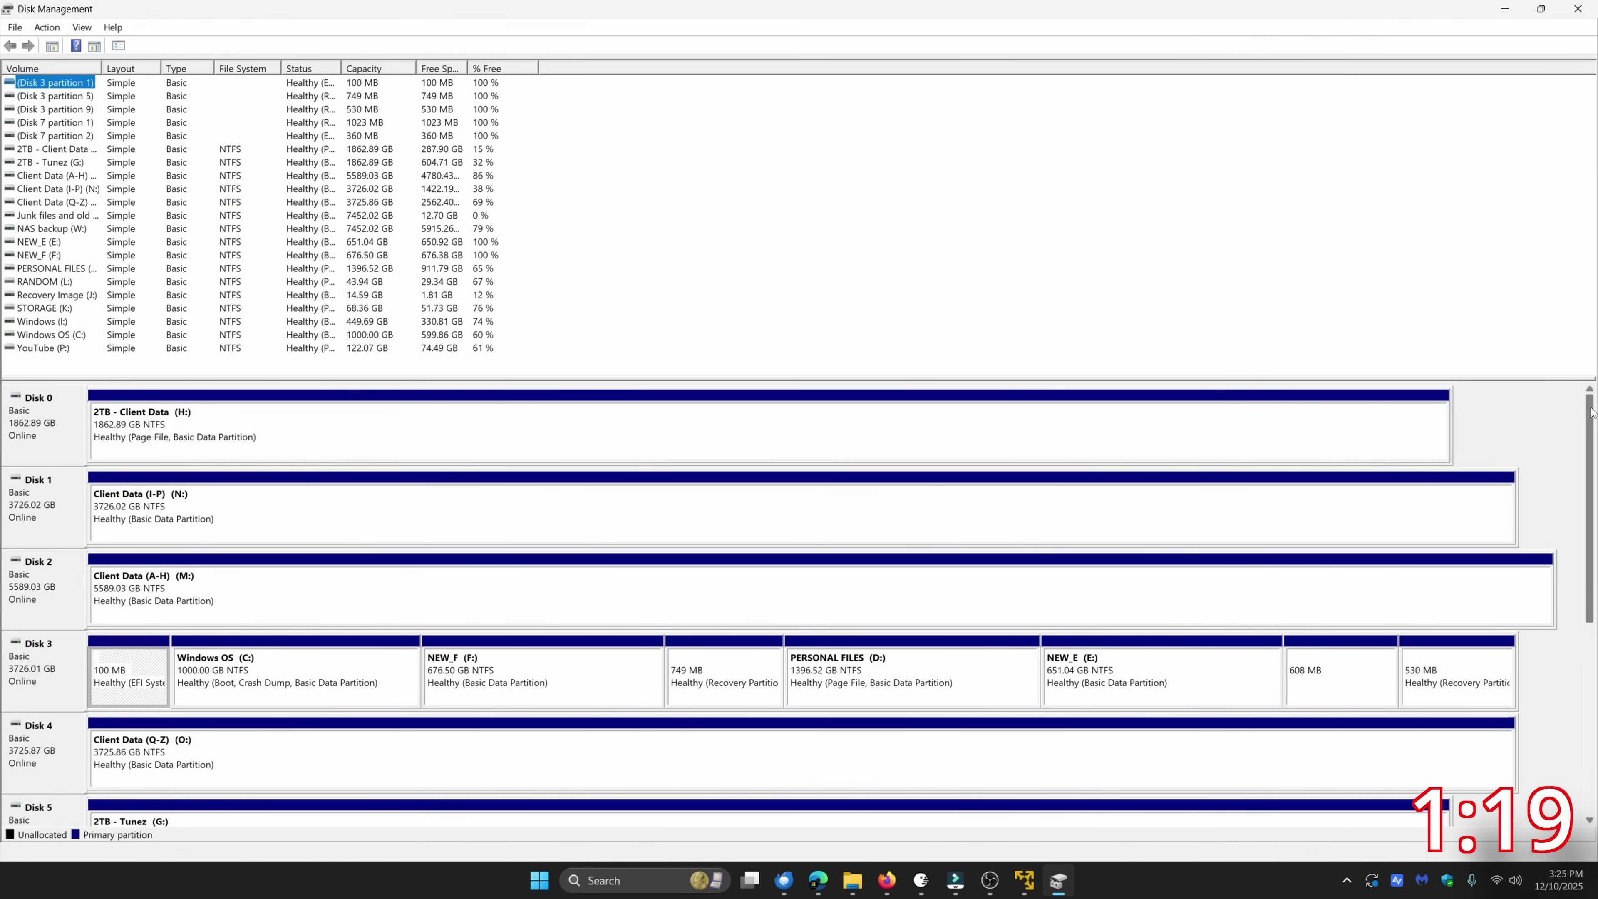
scroll(1592, 429, down, 1)
scroll(1592, 444, up, 1)
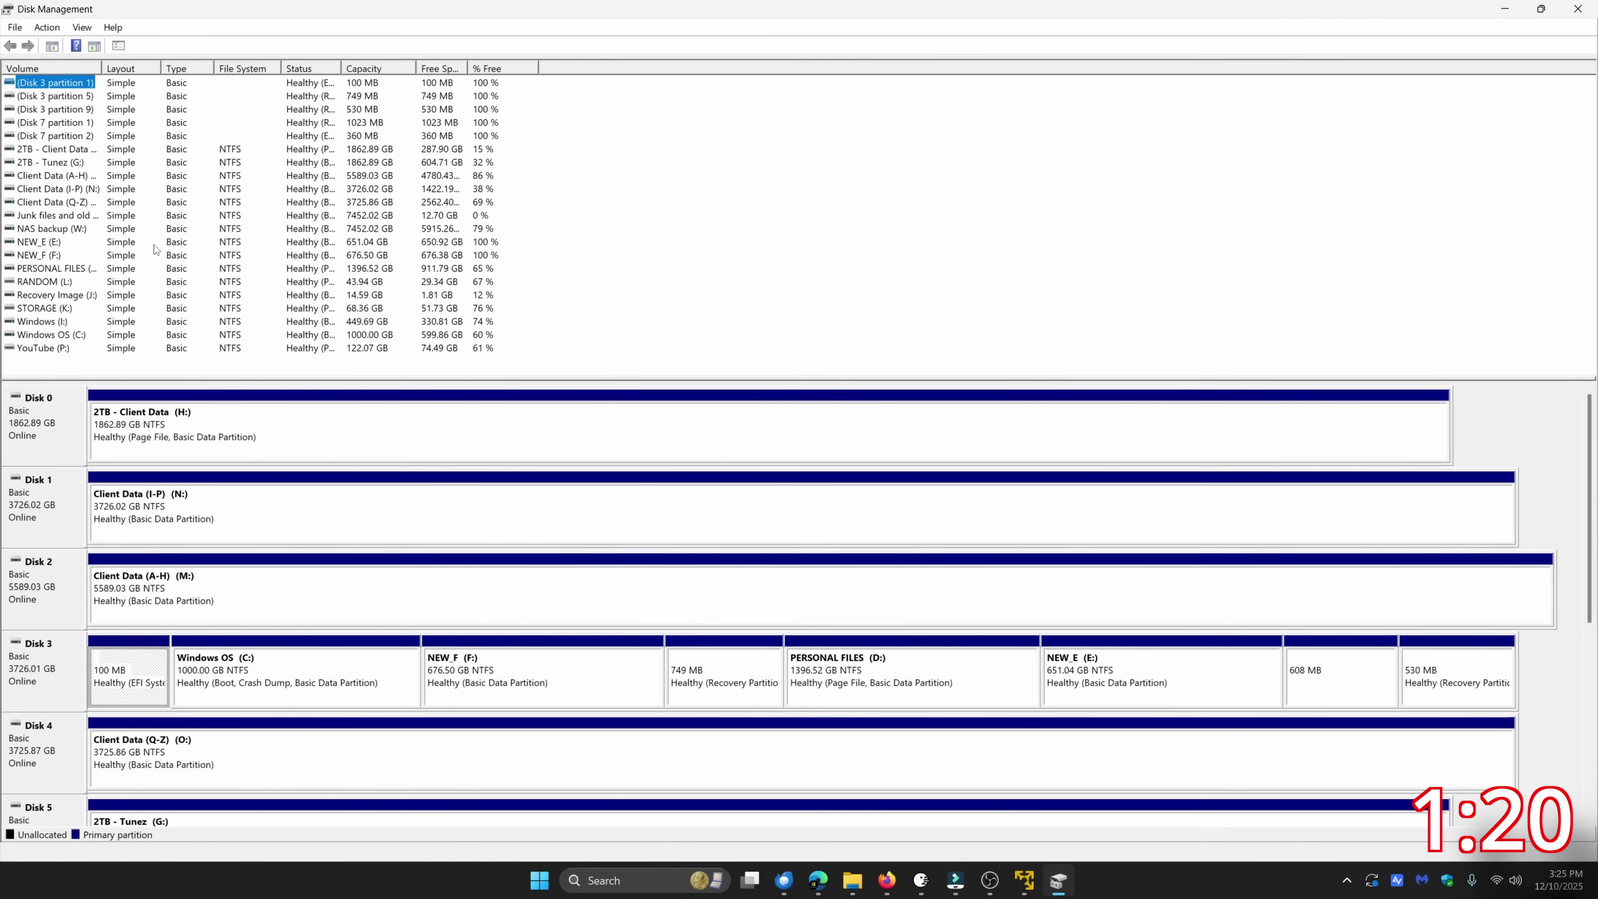
click(39, 242)
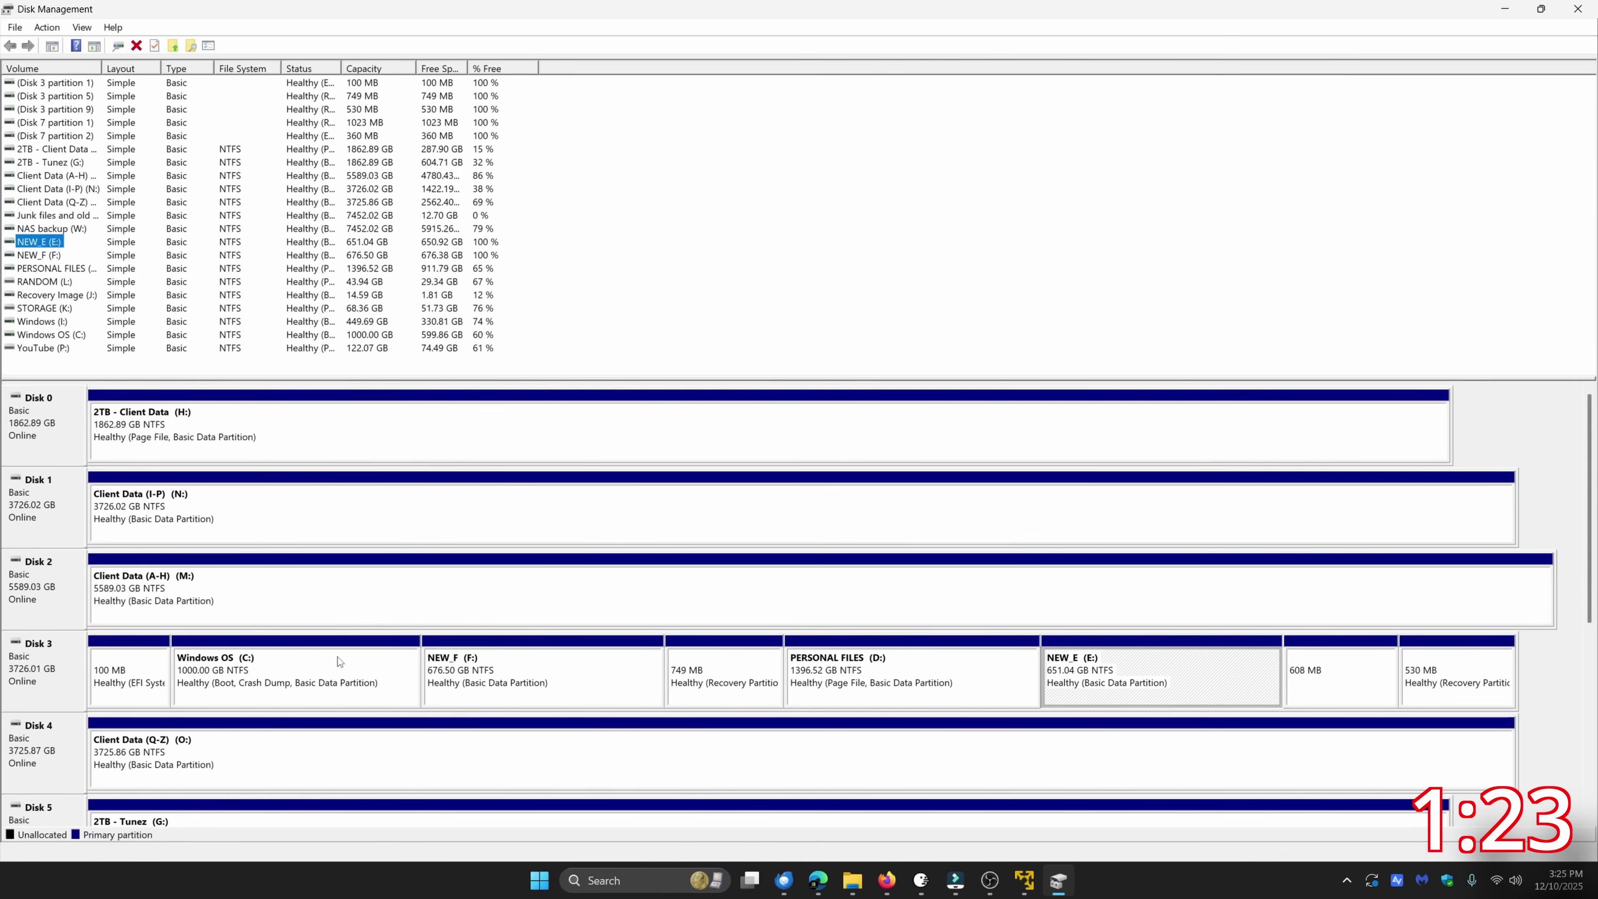
click(33, 668)
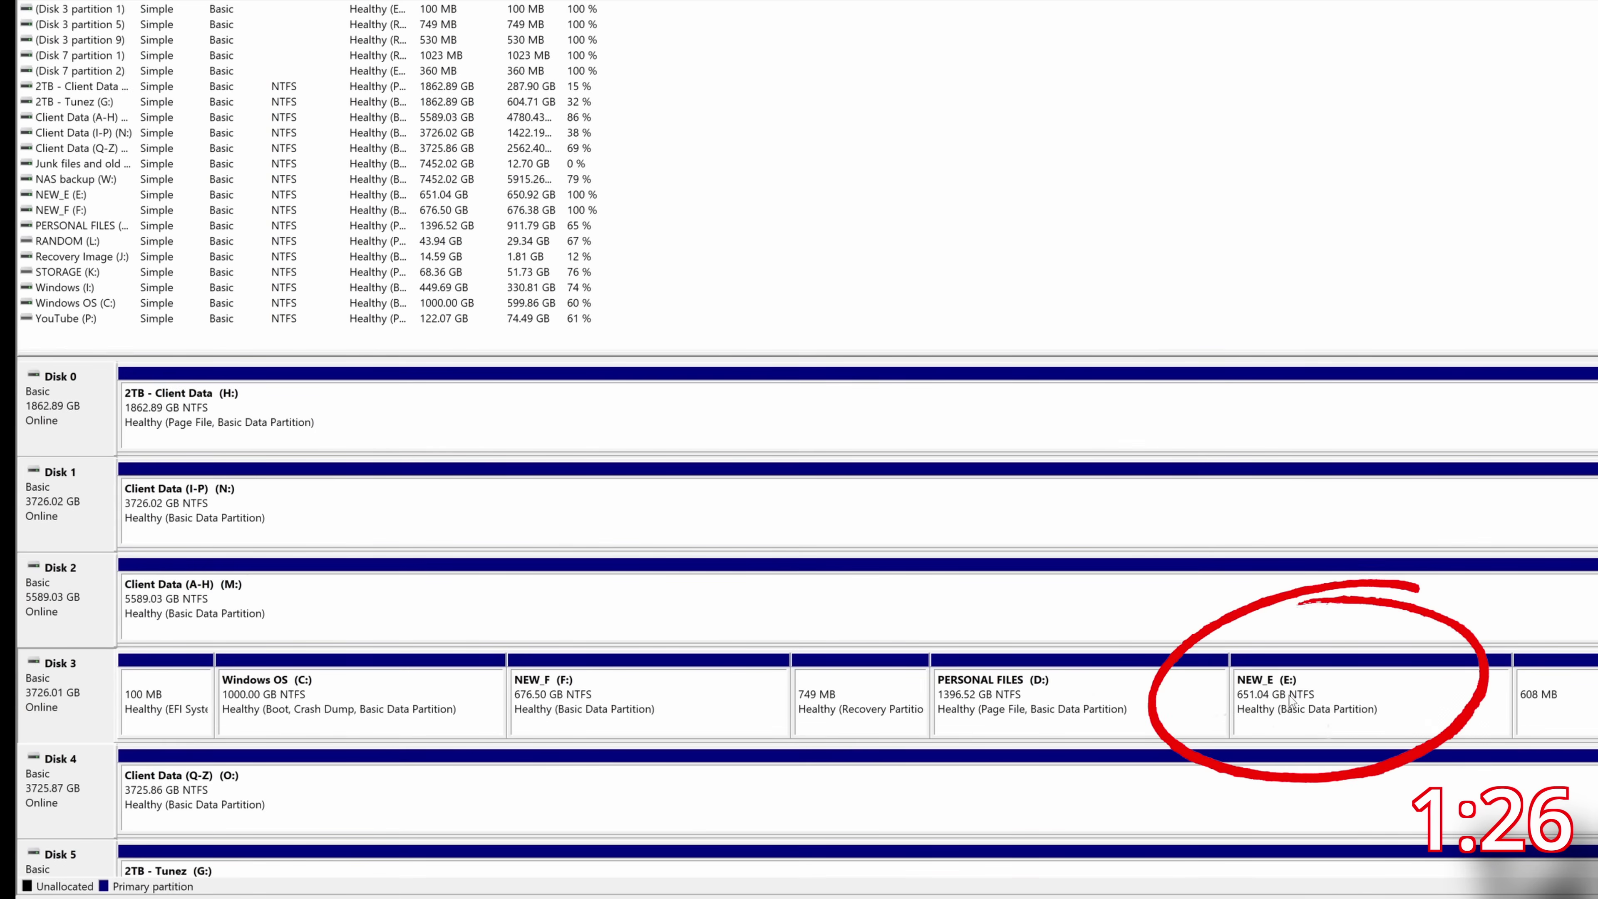
click(1096, 676)
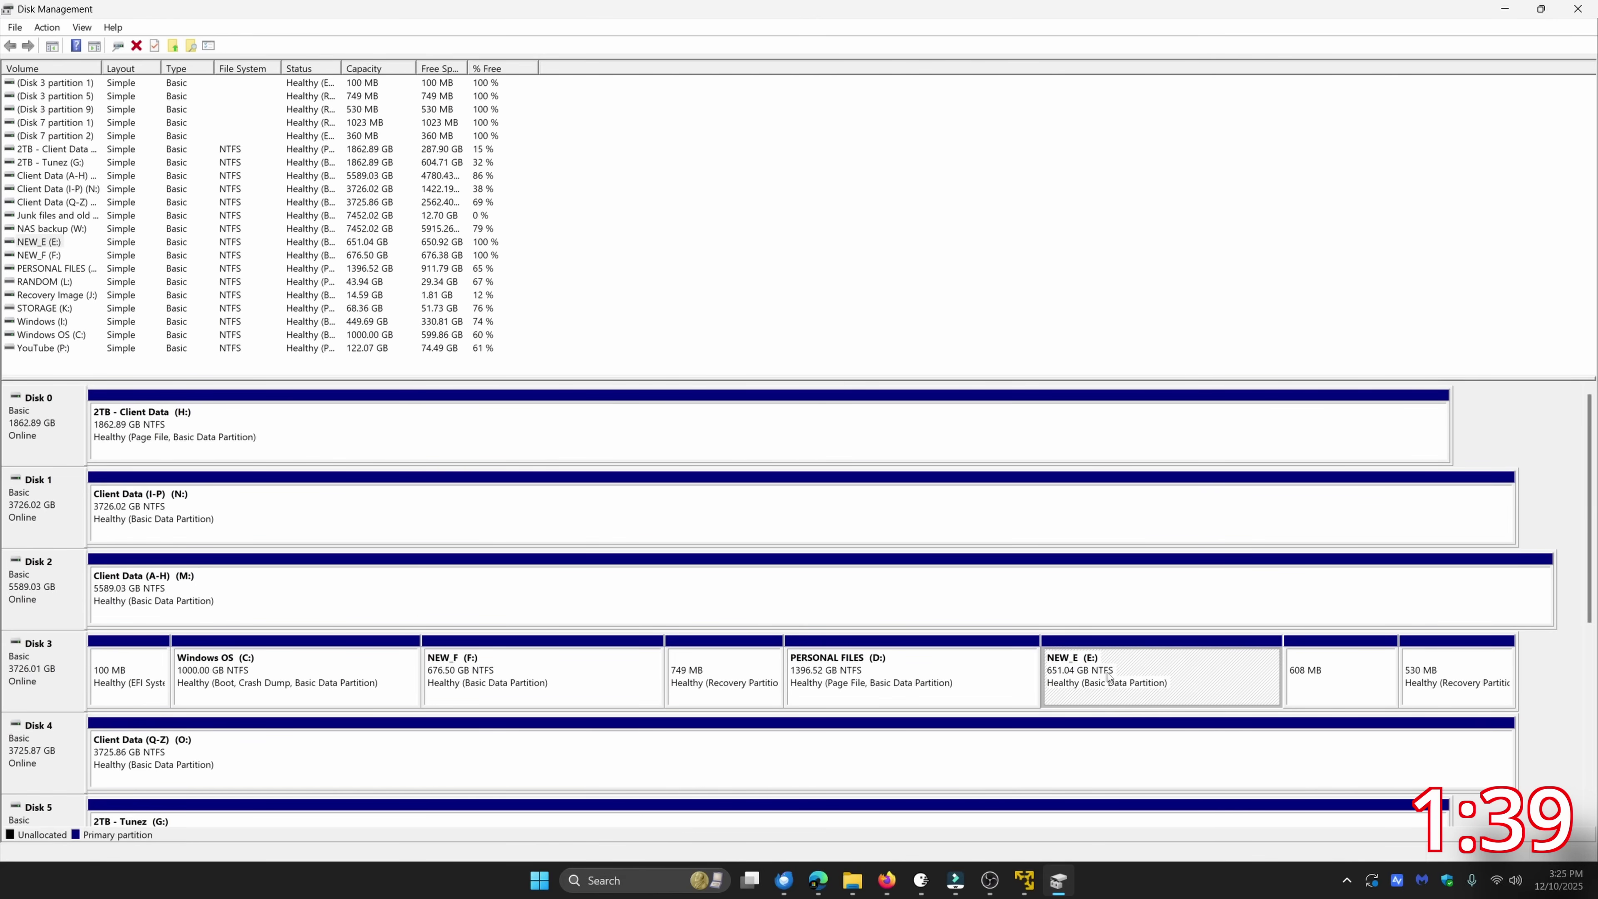
- Change the NEW_E partition's drive letter from E: to V:, accepting the warning
right_click(1108, 677)
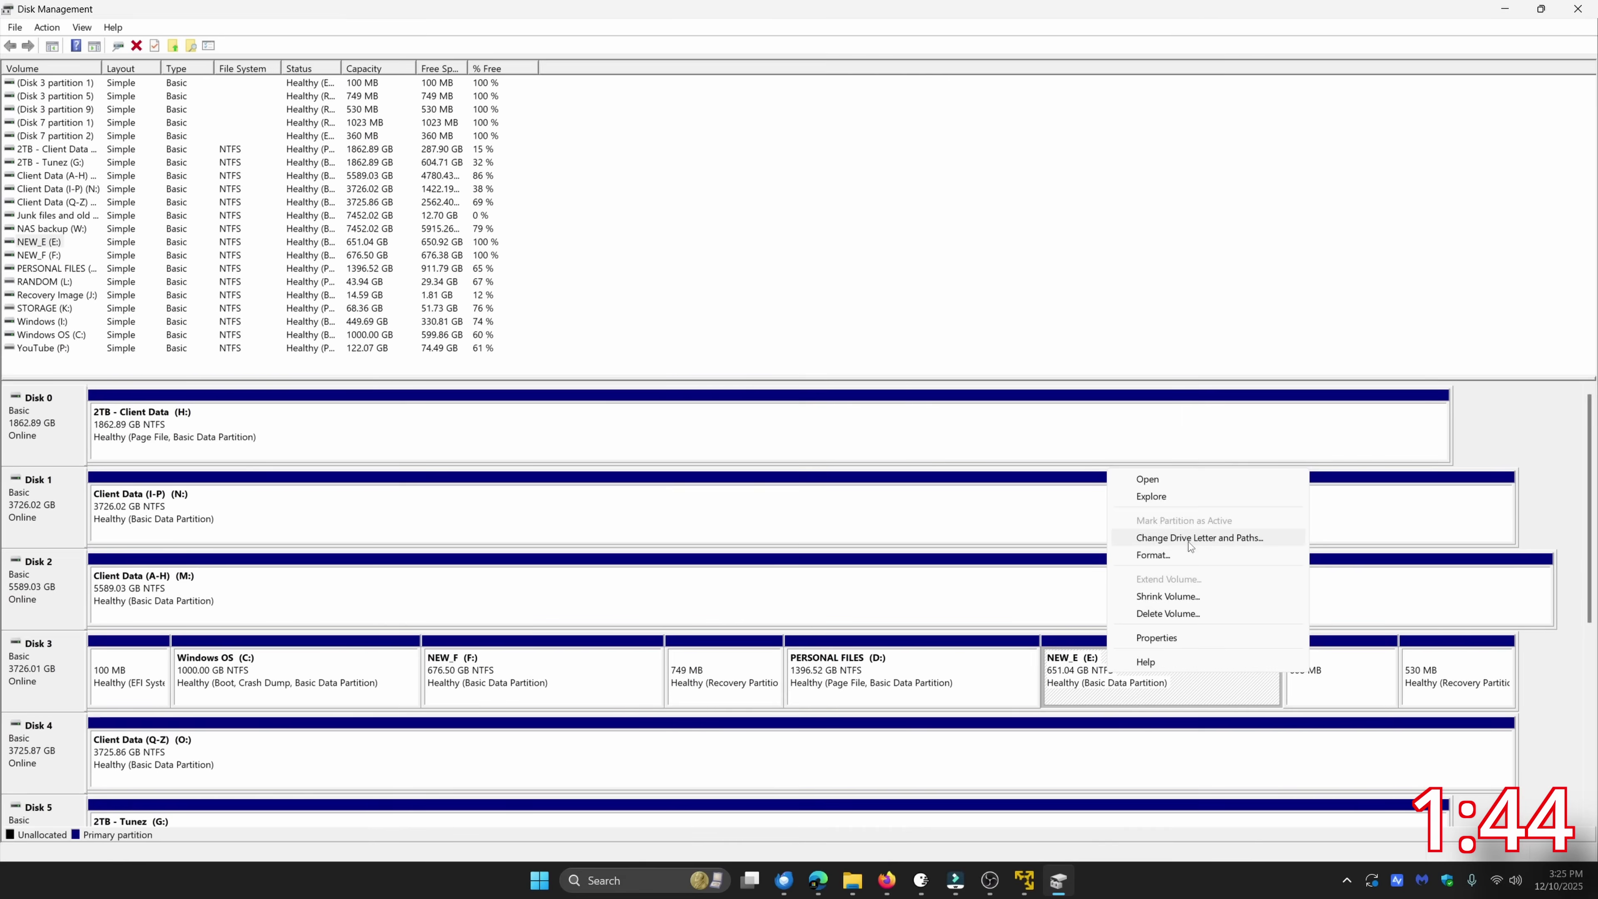
click(1050, 371)
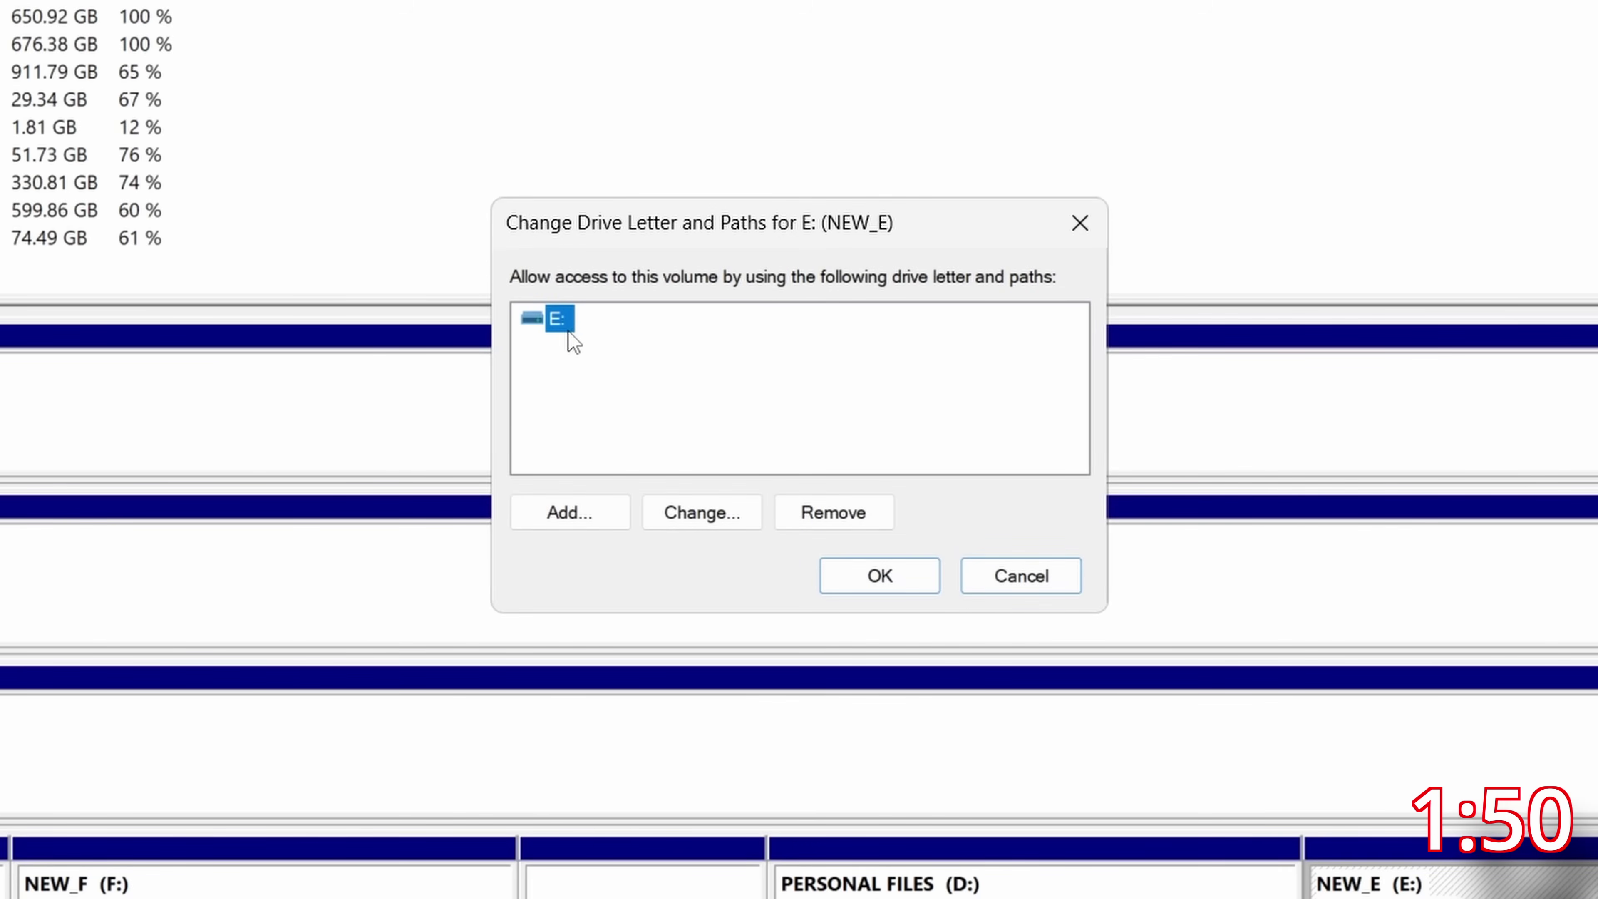
click(710, 519)
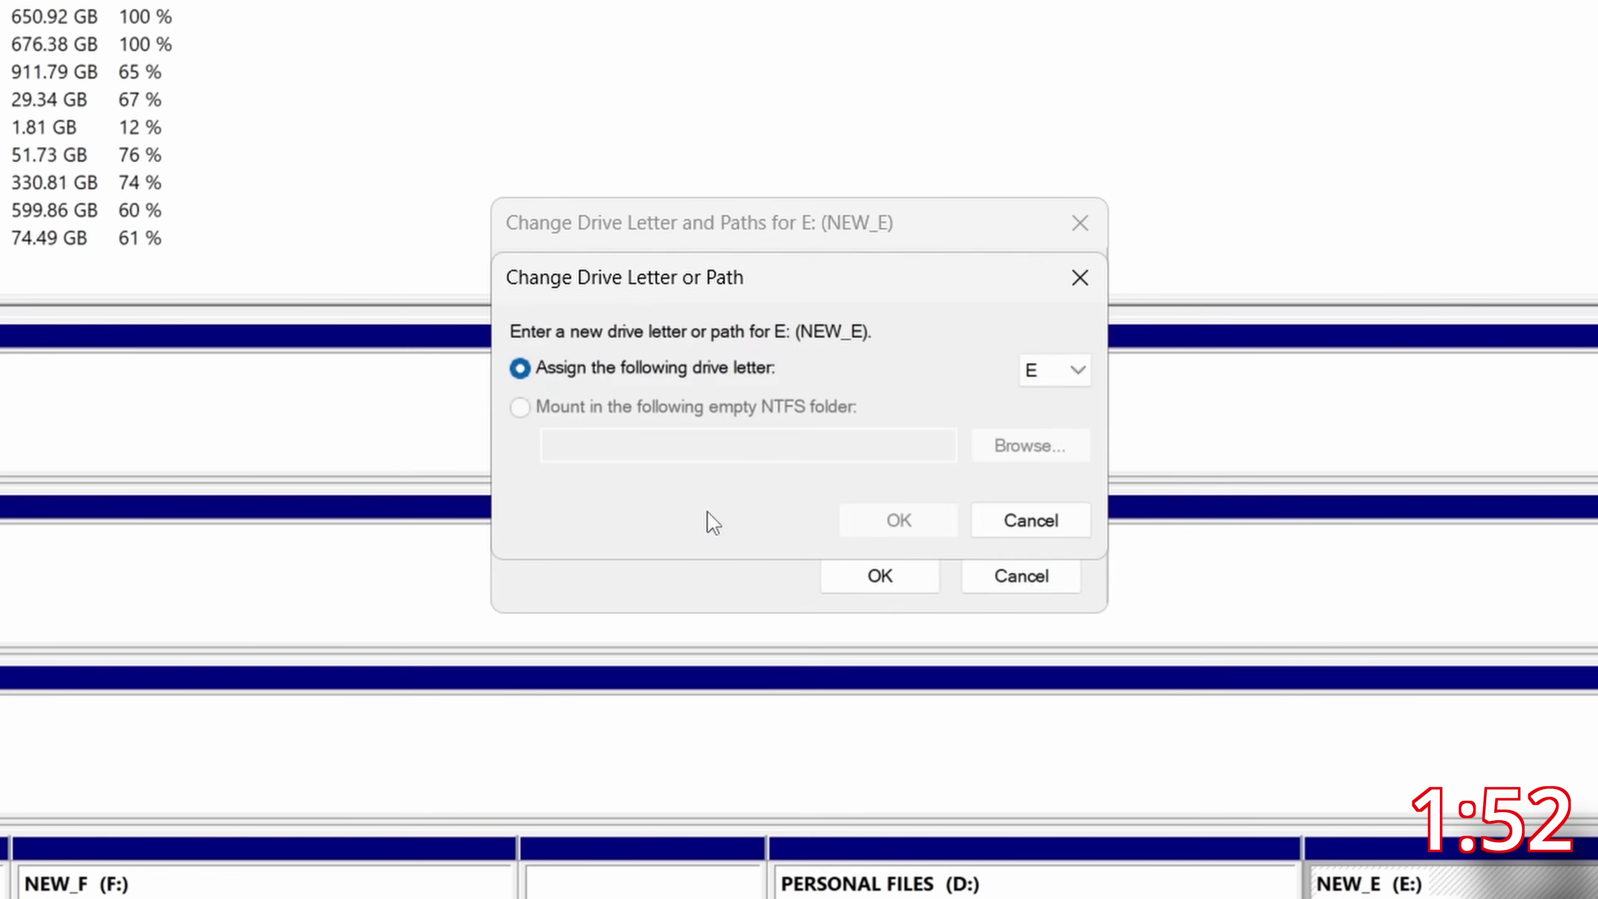
click(1076, 370)
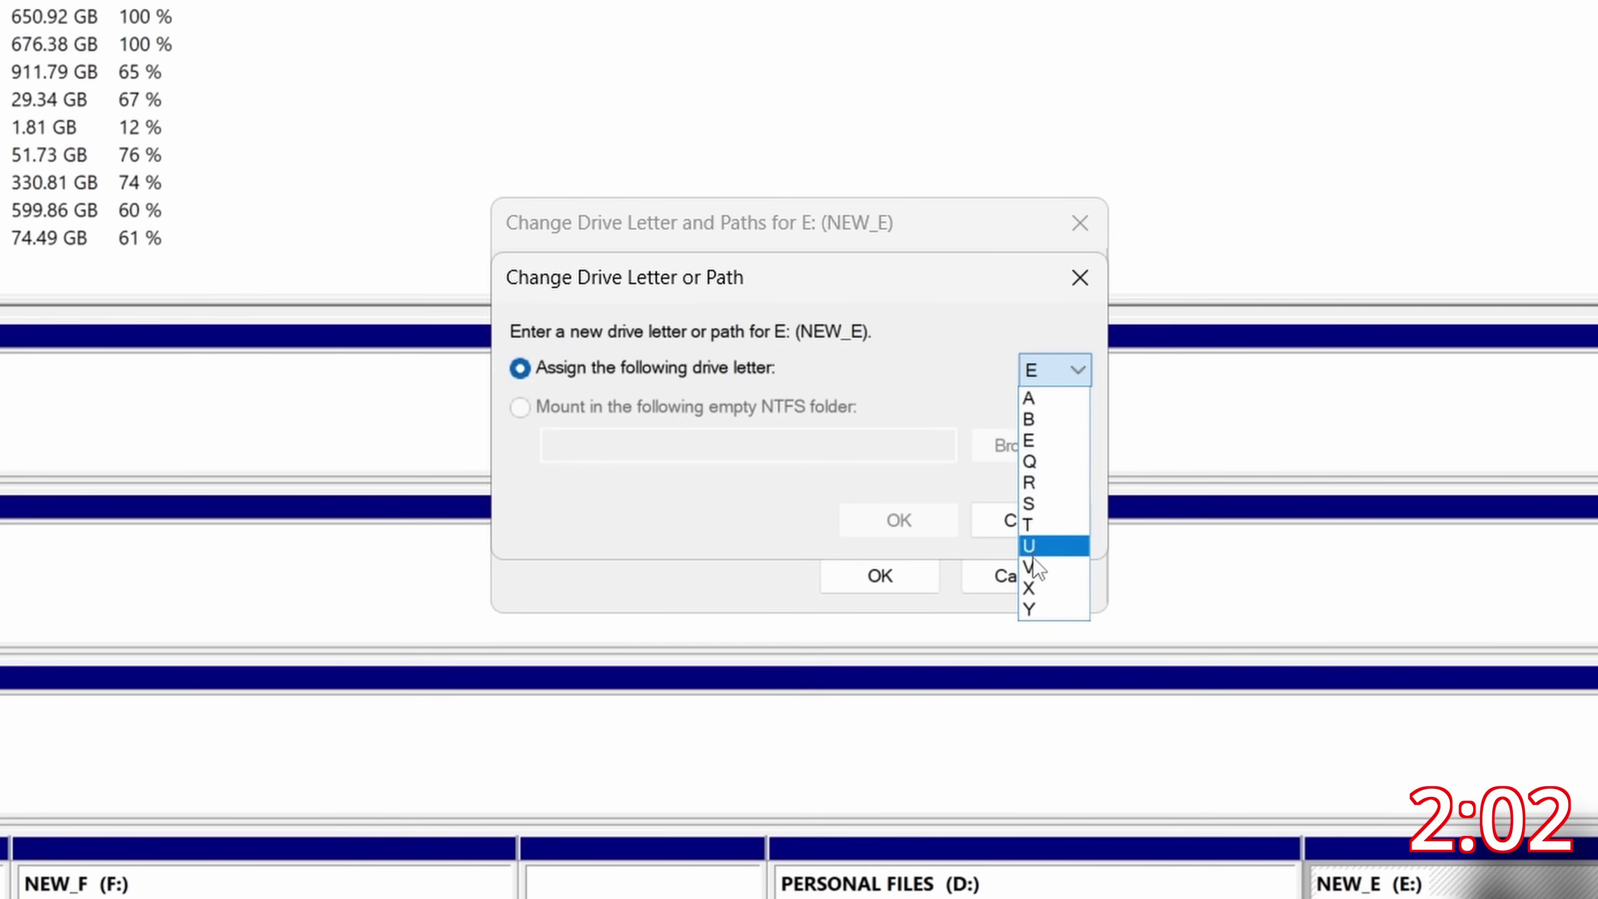
click(1061, 566)
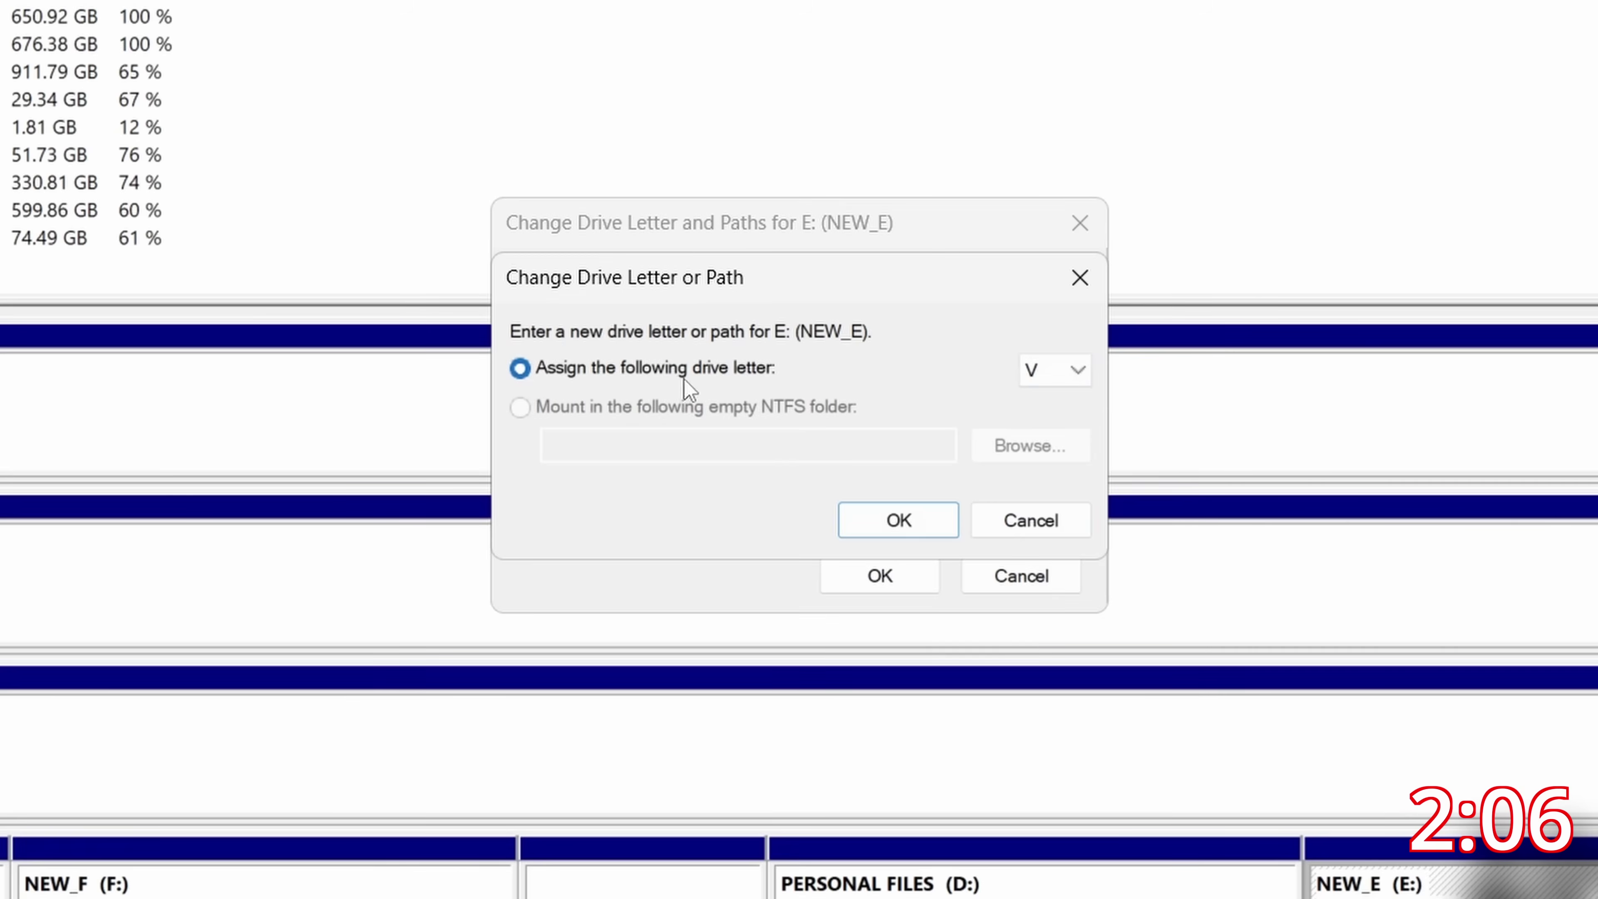
click(896, 525)
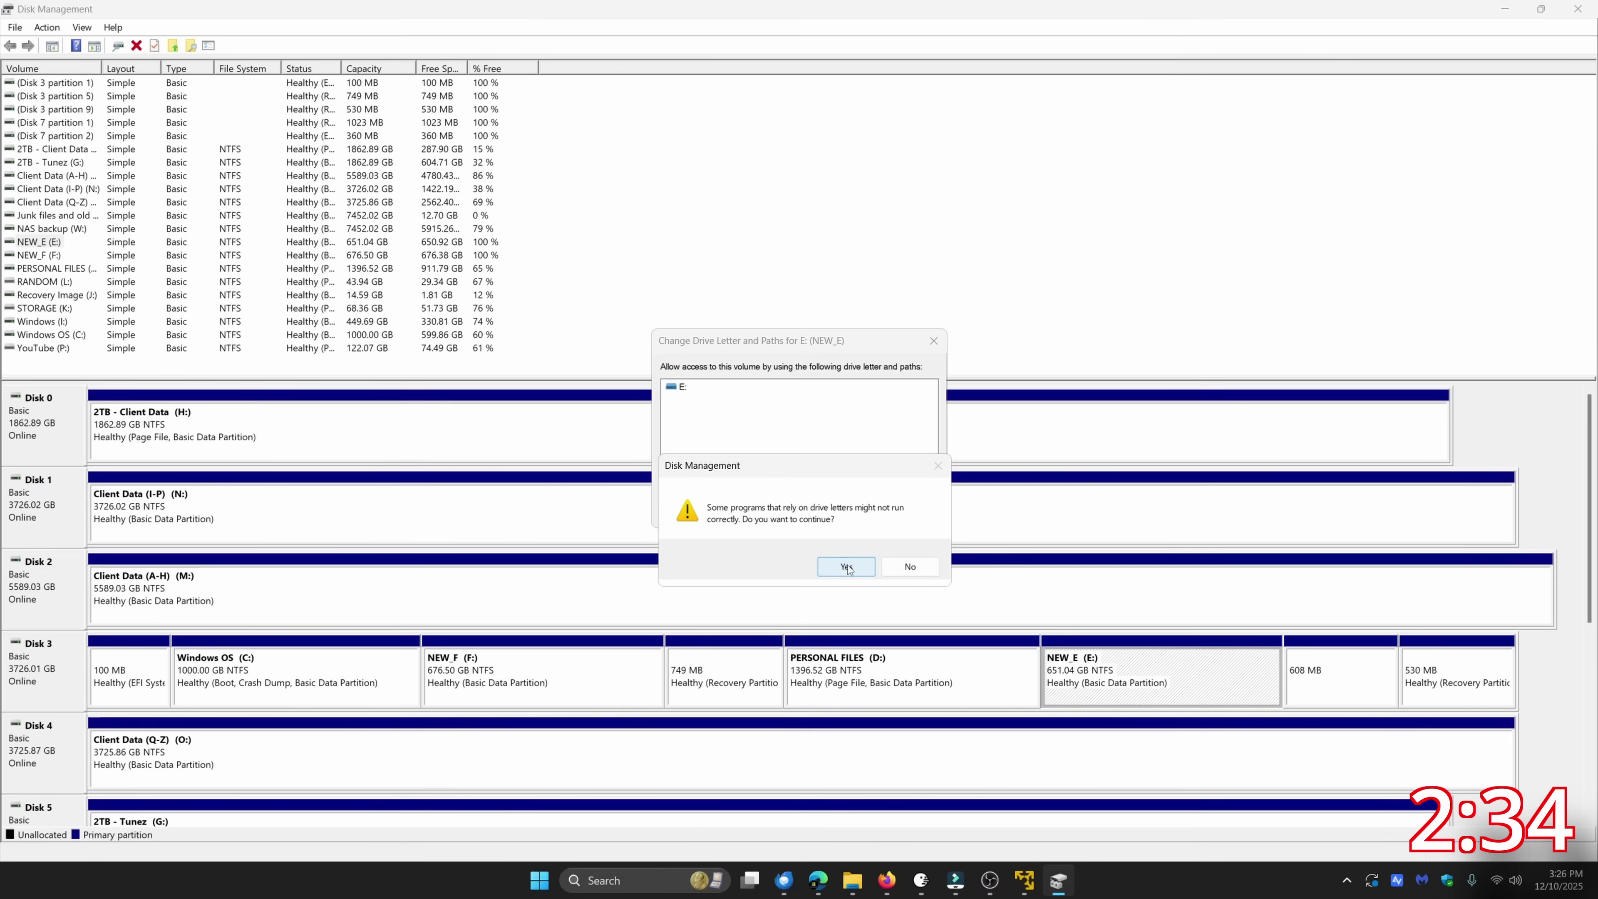
click(896, 692)
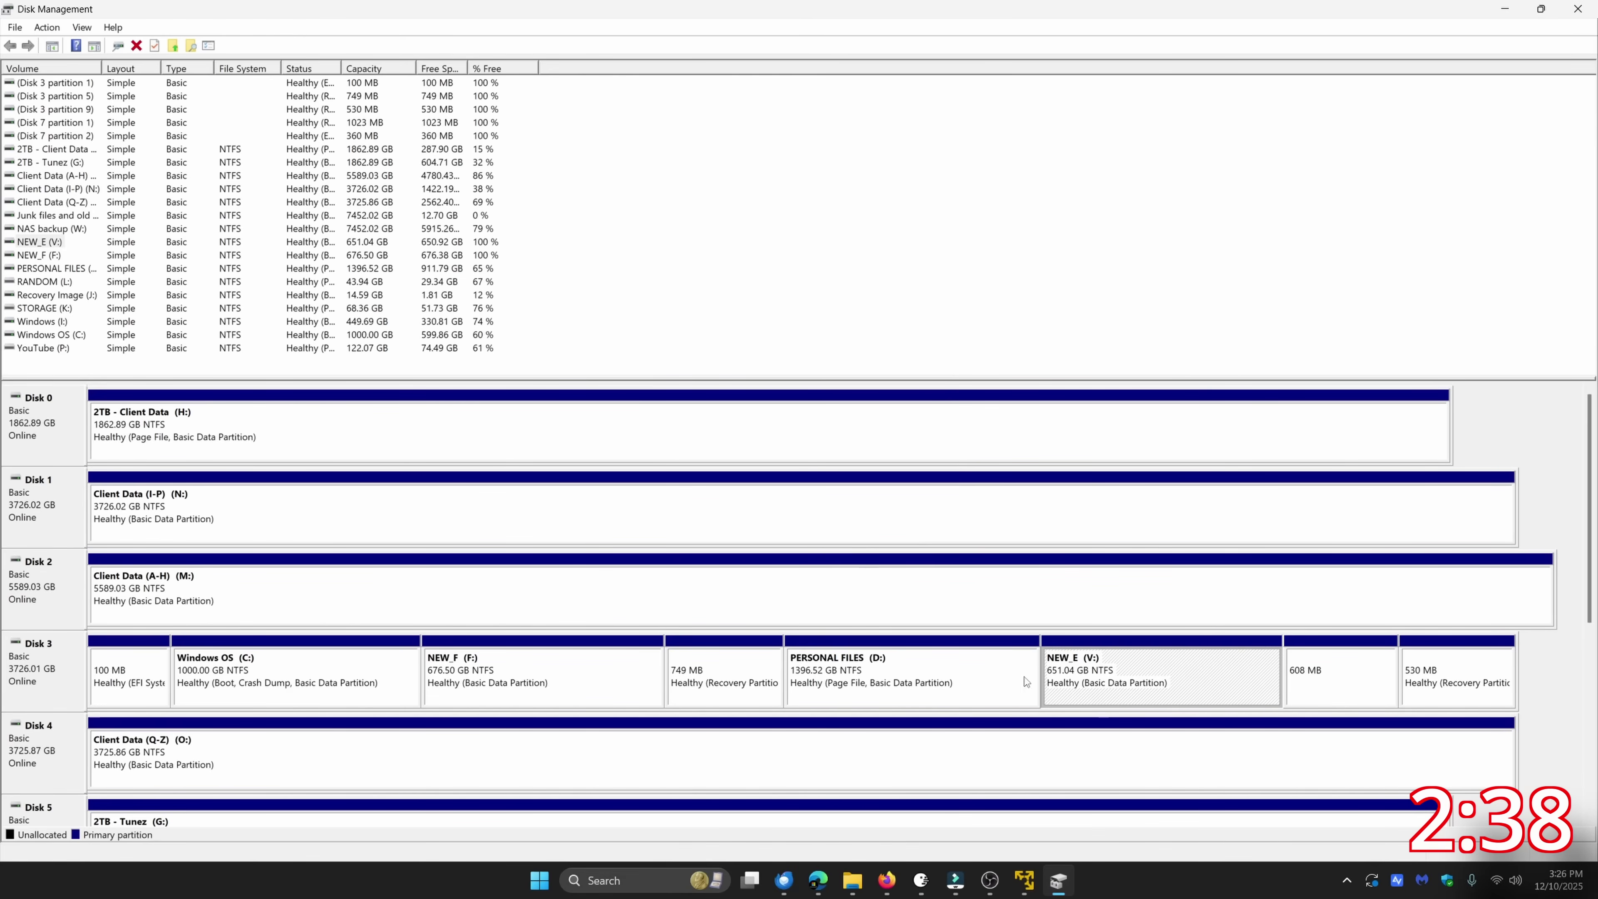
- Select the Windows OS (C:) and PERSONAL FILES (D:) partitions to review them
click(258, 687)
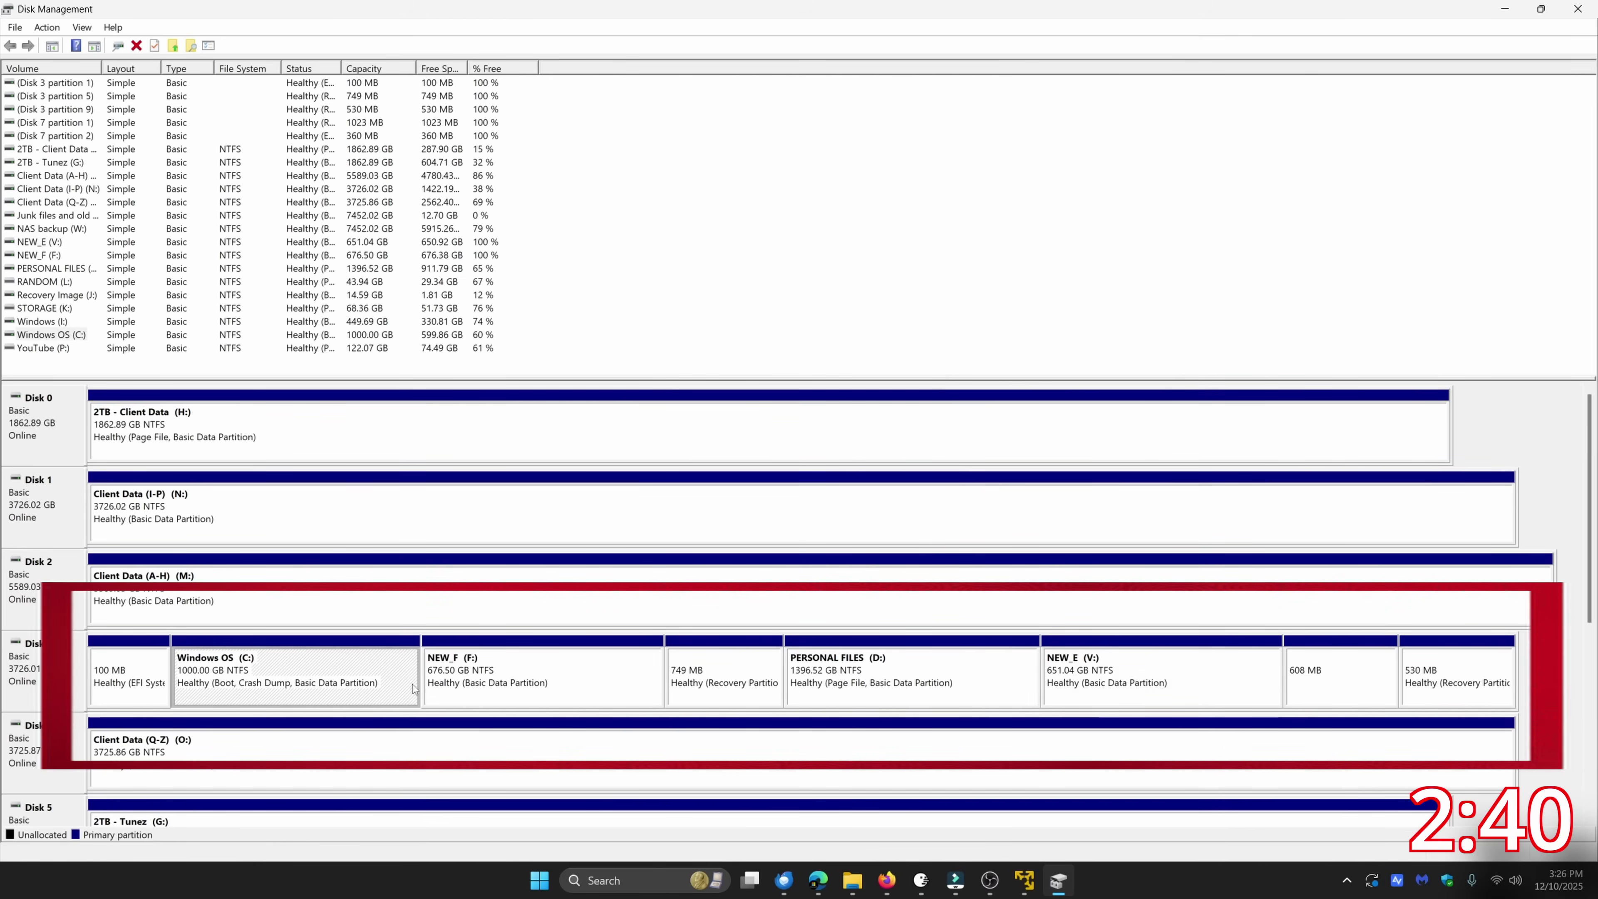
click(913, 675)
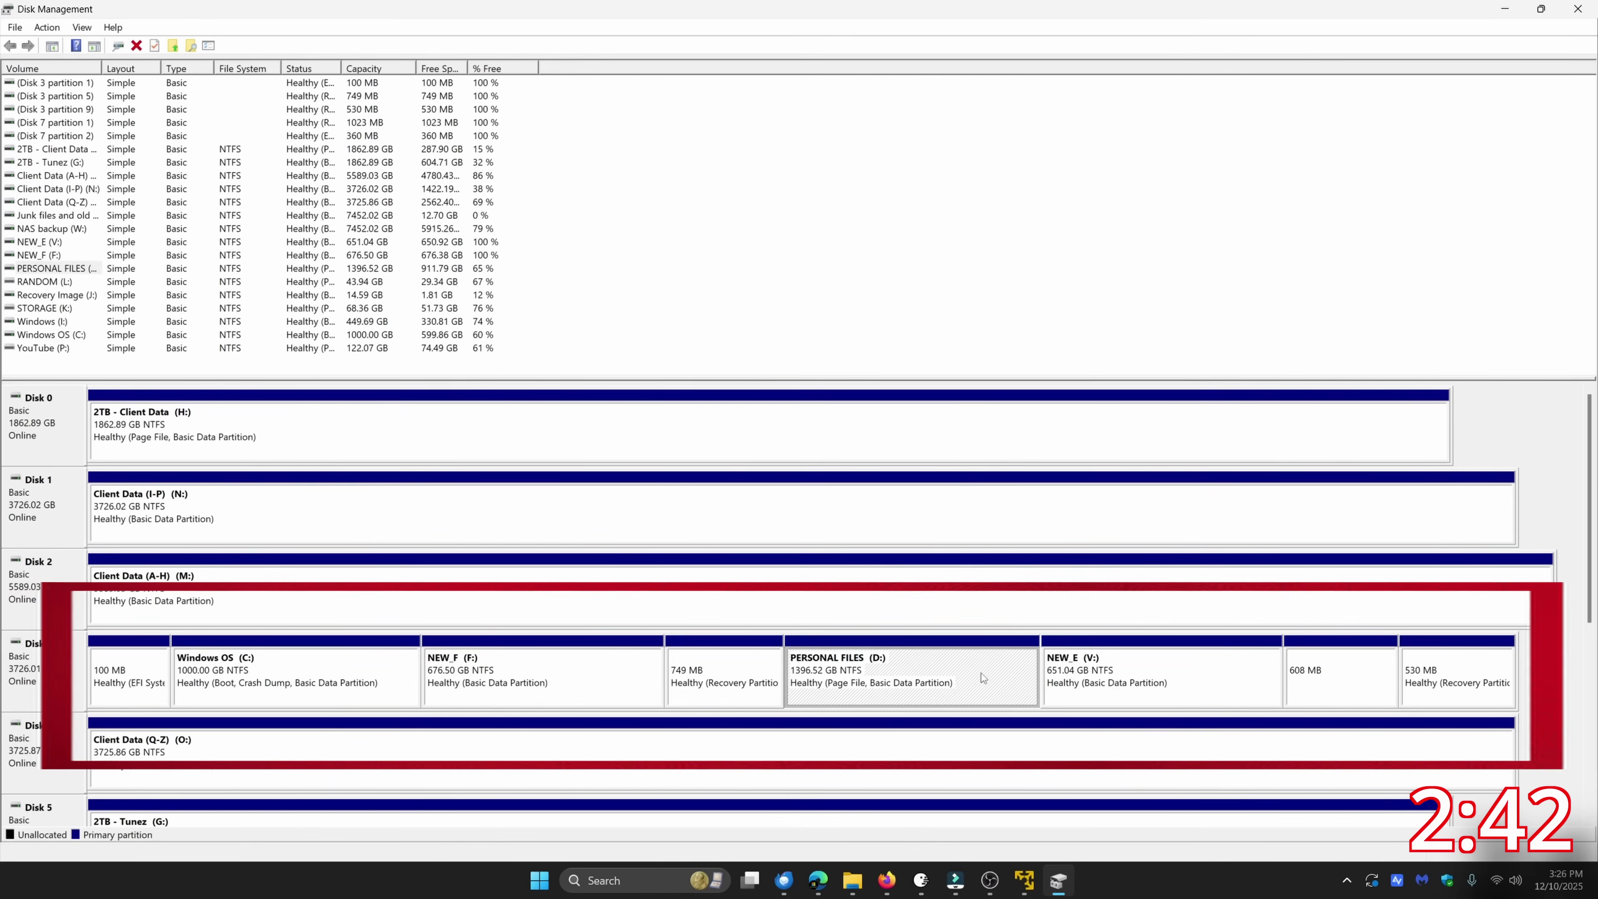
click(1120, 672)
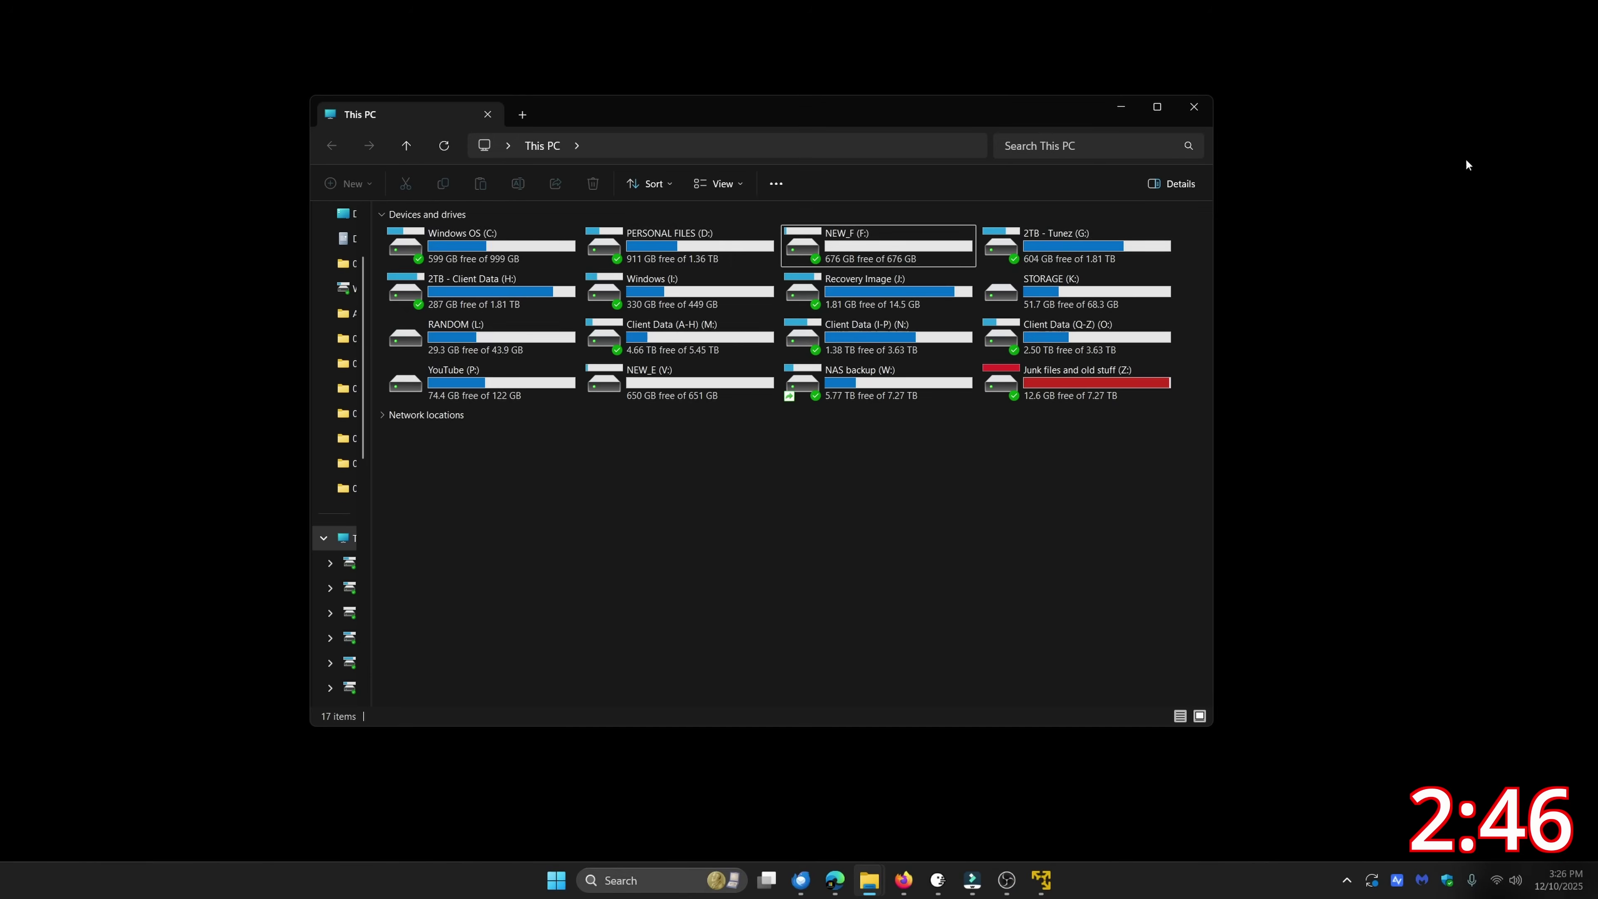
- Rename the NEW_E (V:) drive to VIRTUAL_MACHINES, granting administrator permission
mouse_move(818, 258)
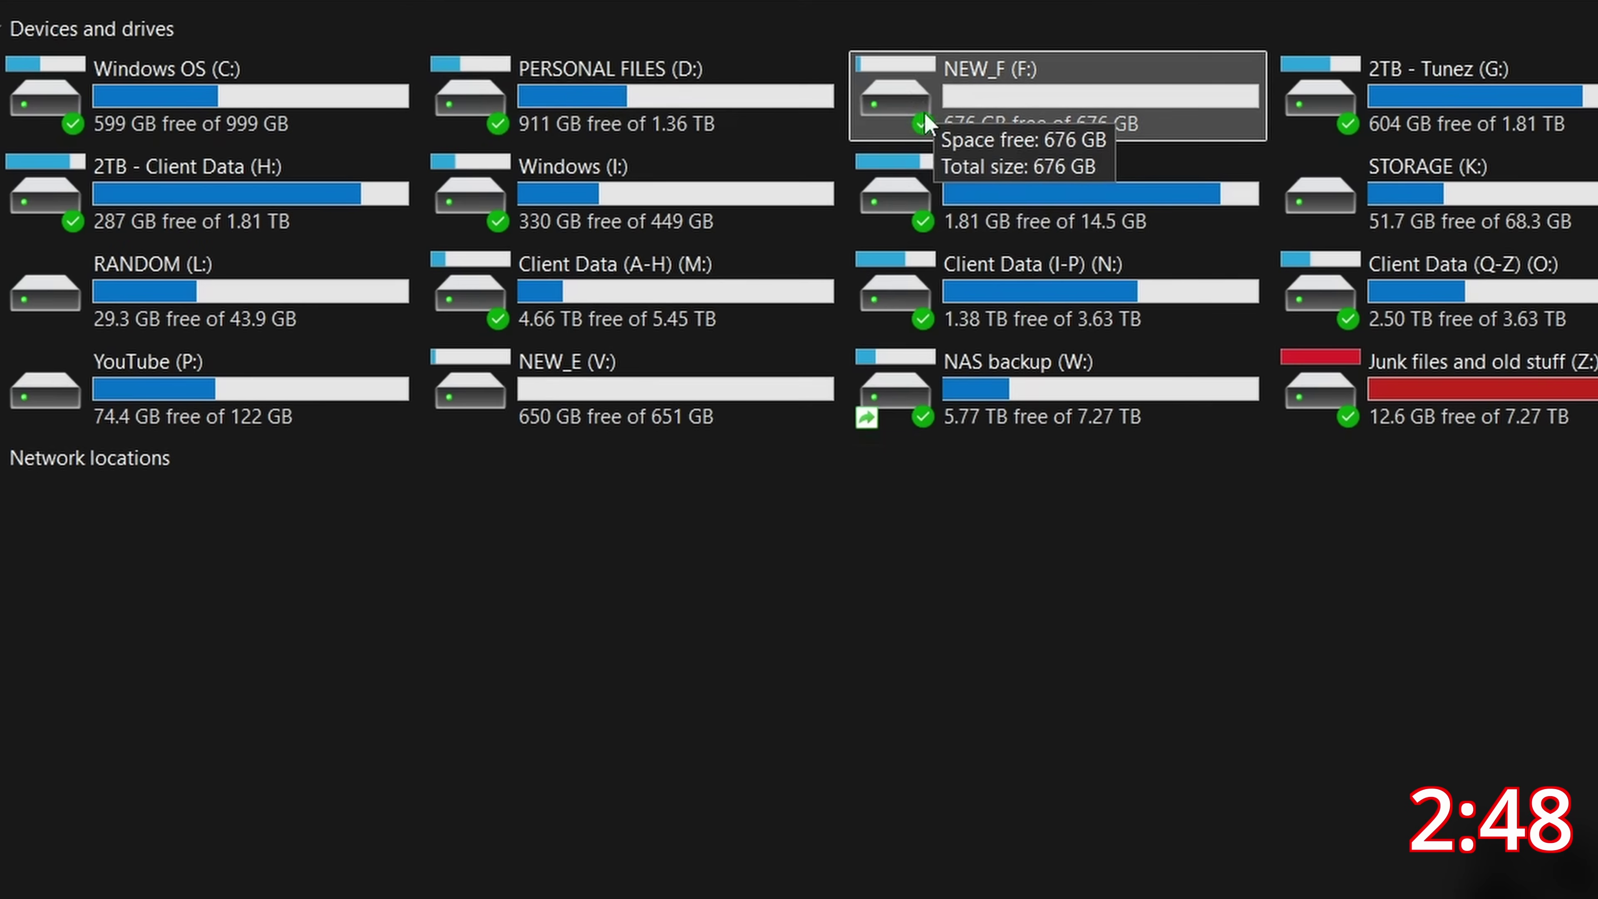
click(661, 375)
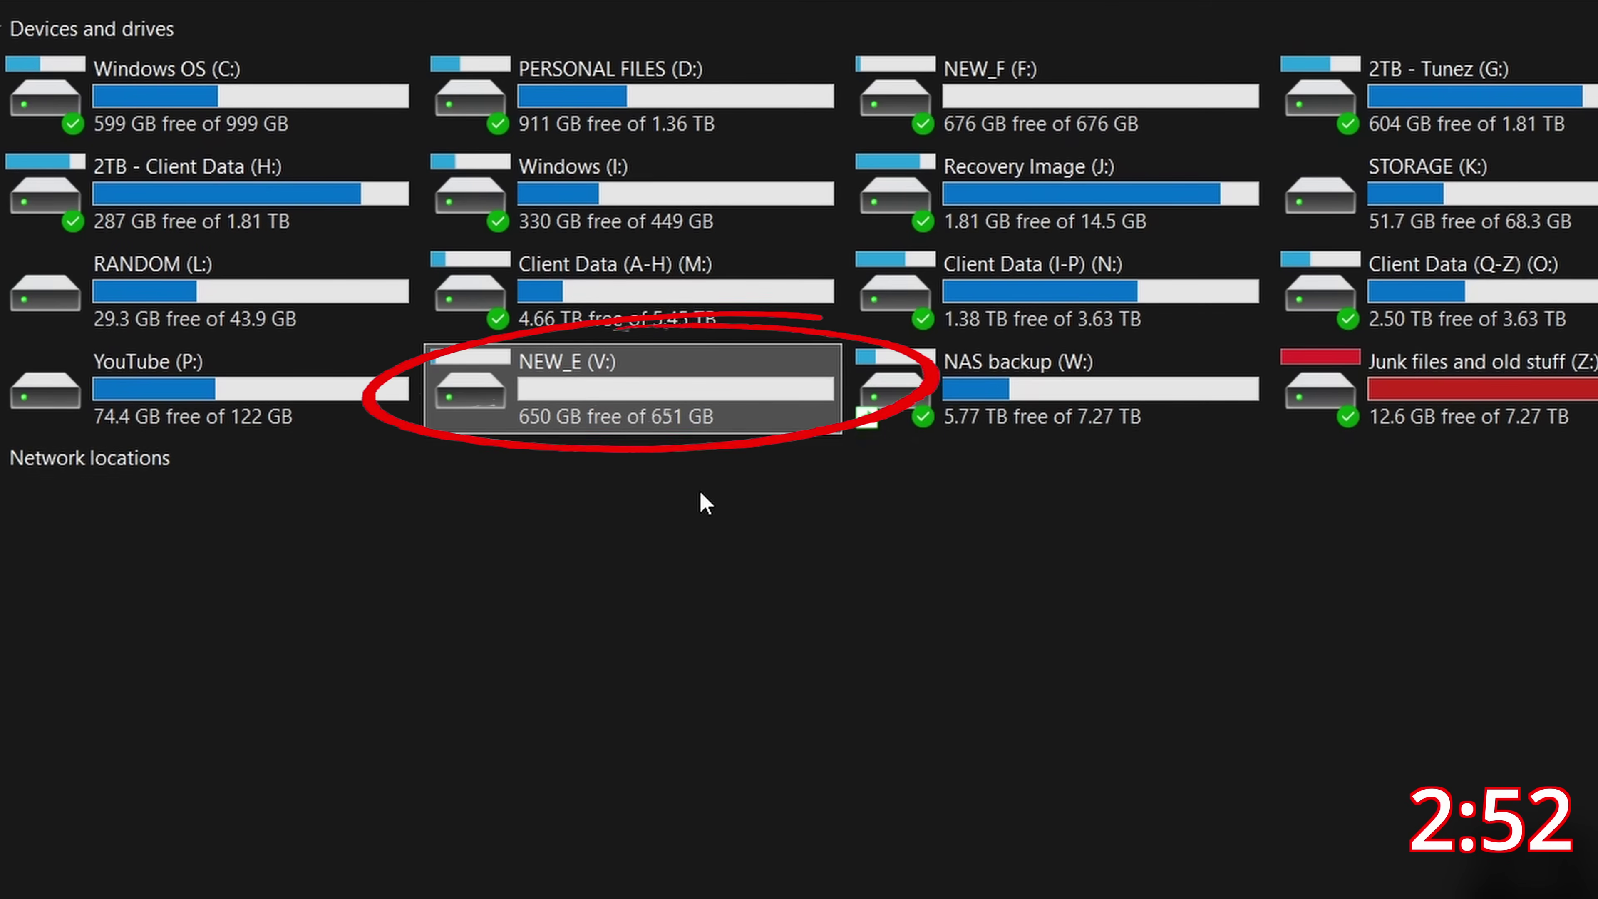
mouse_move(612, 387)
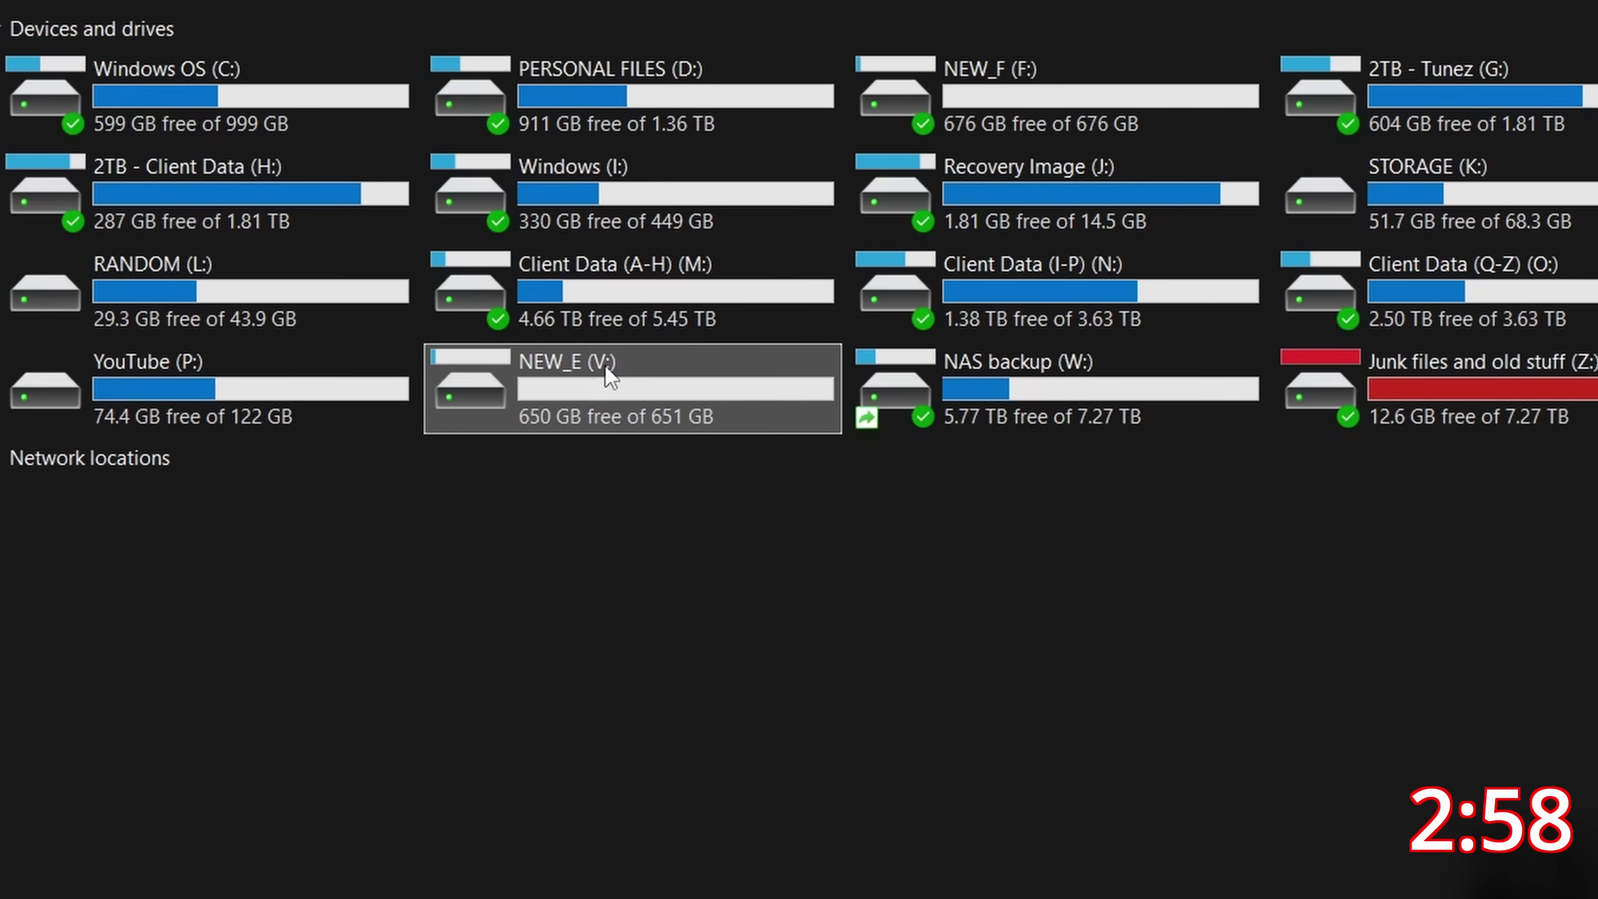
click(571, 368)
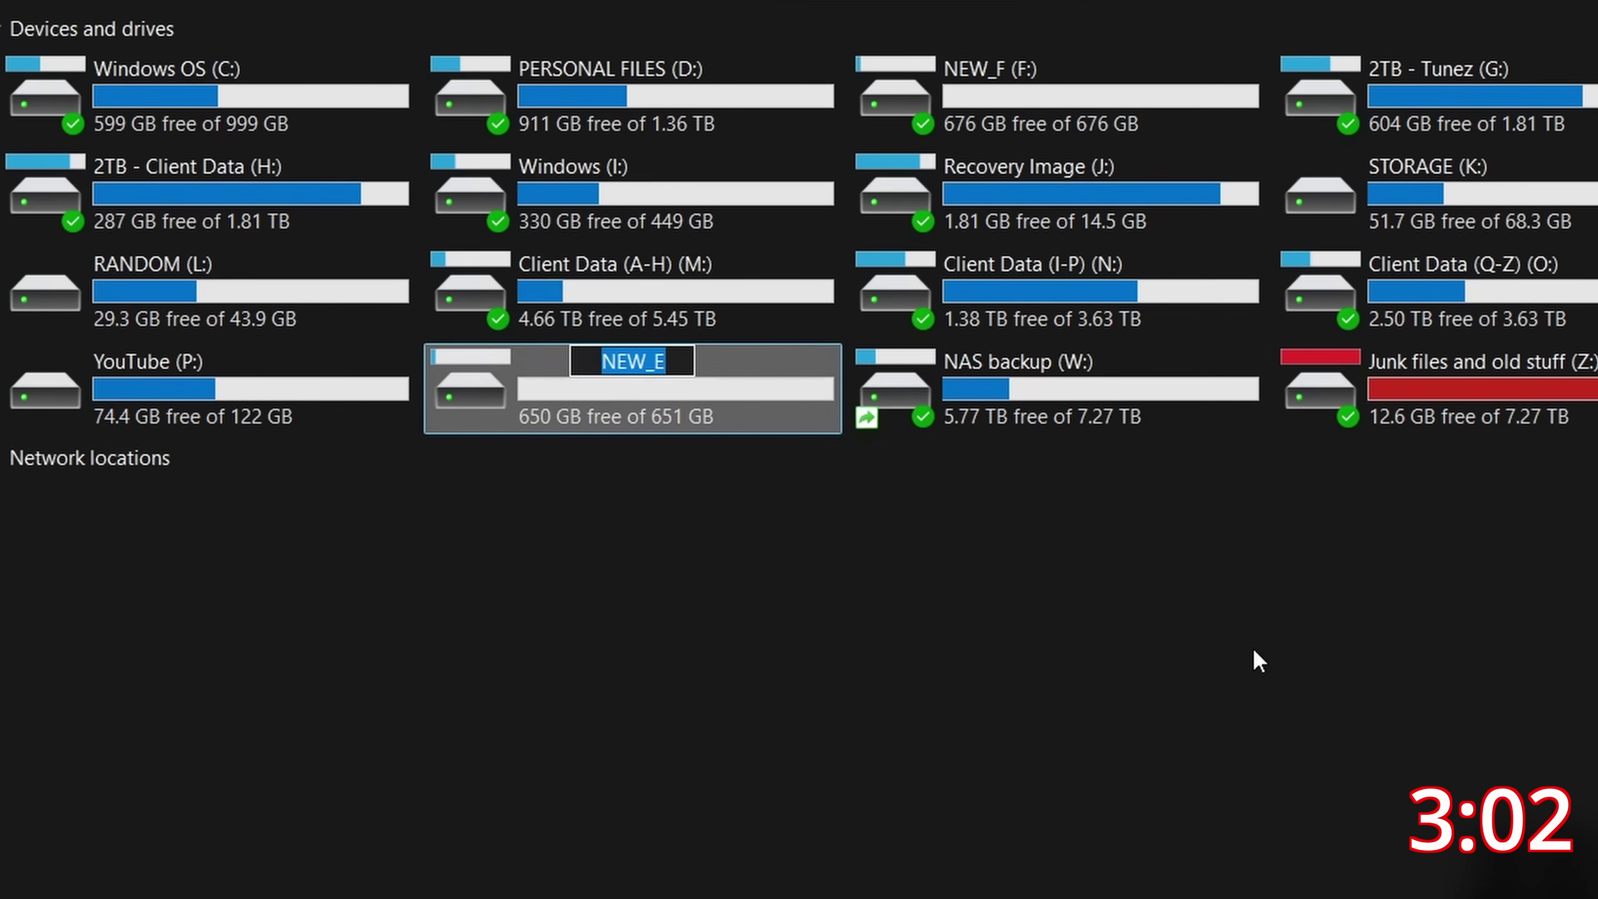
text(VIRT)
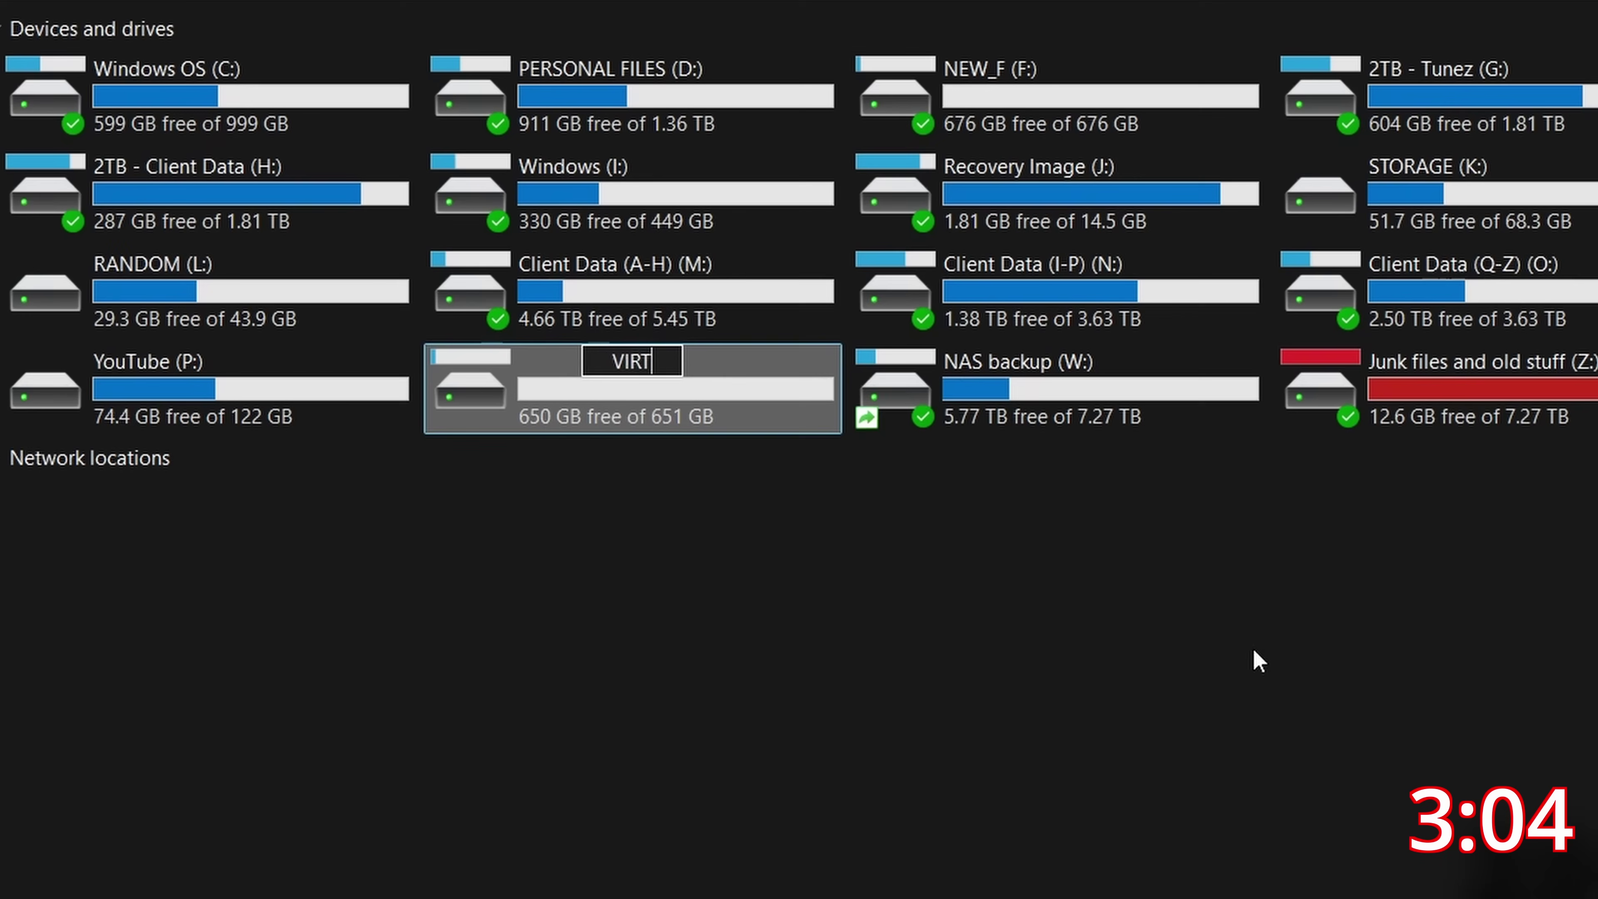
text(UAL_MACHINES)
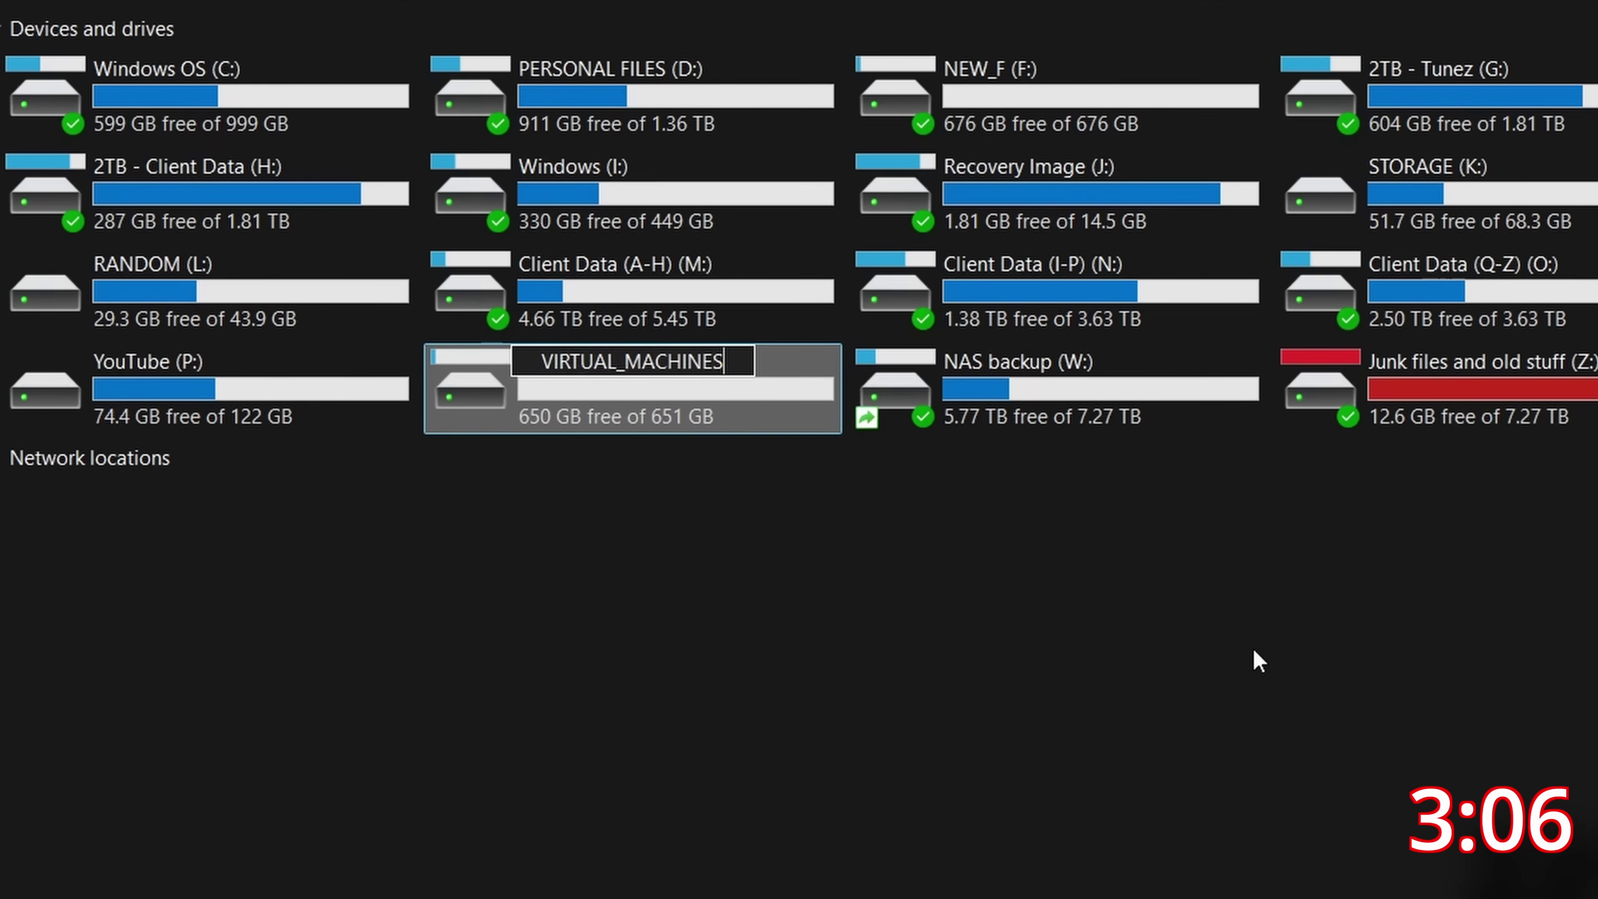
key(Return)
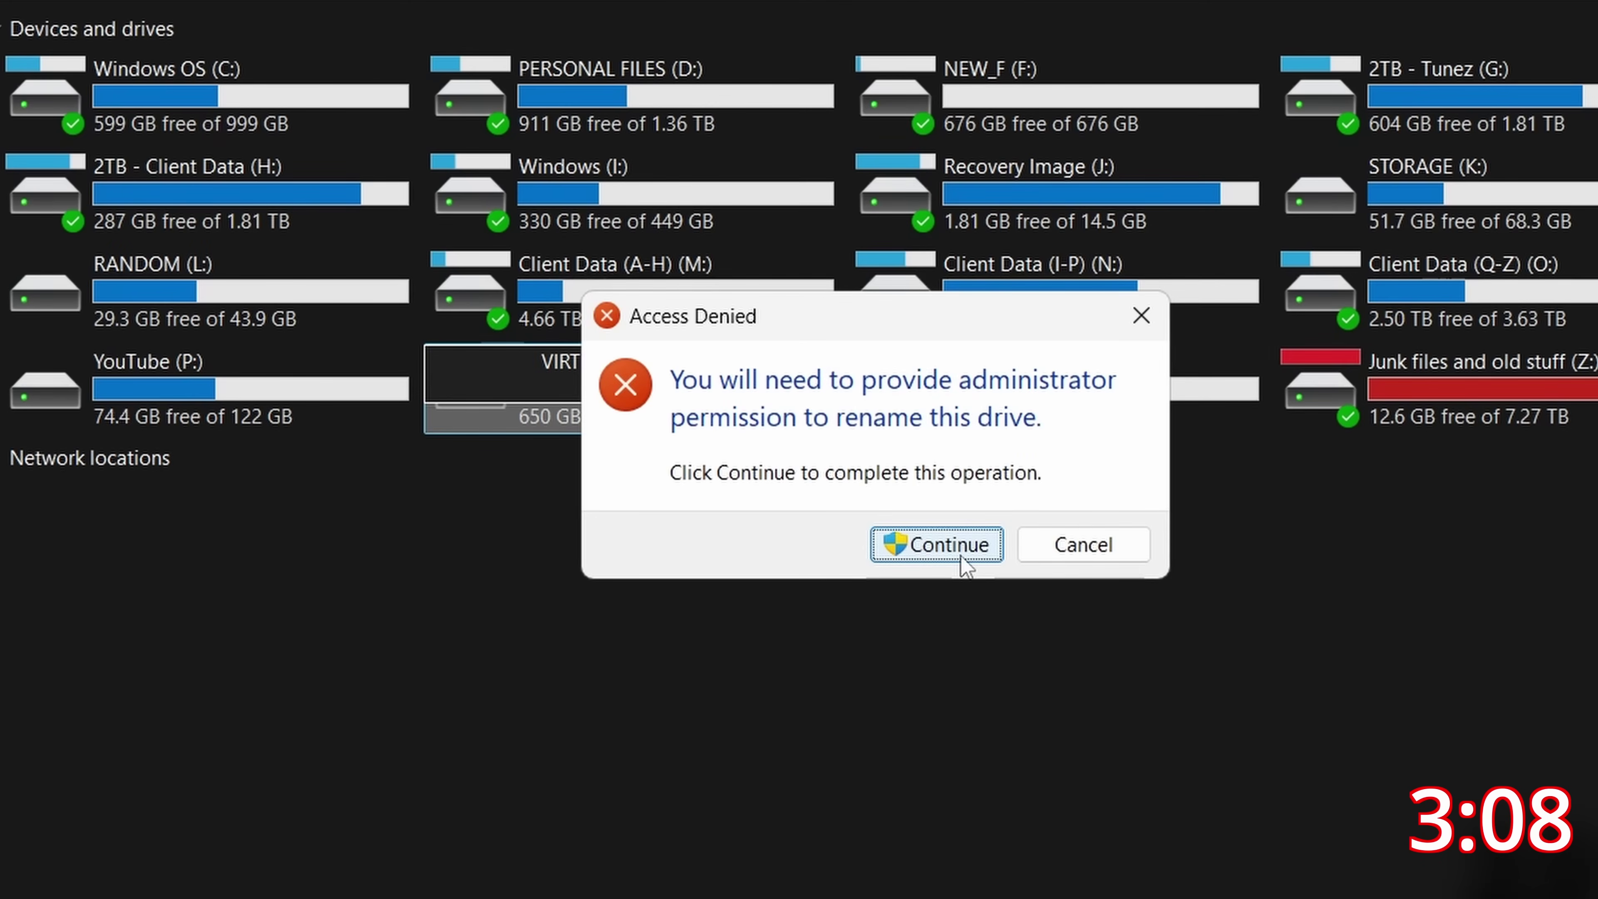
click(961, 557)
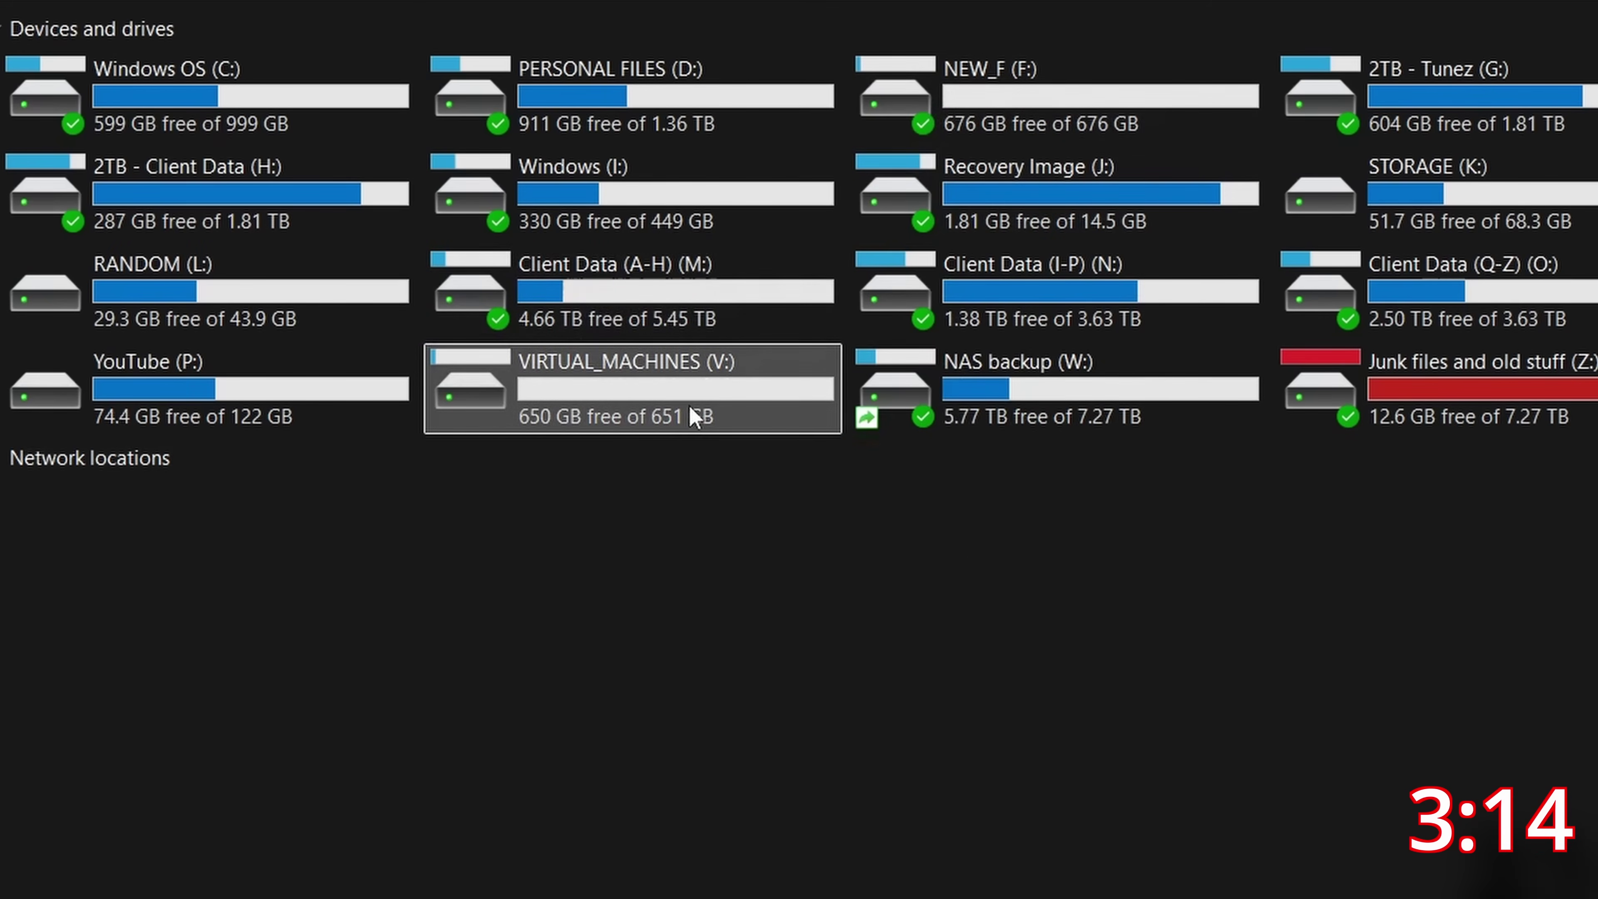
mouse_move(654, 407)
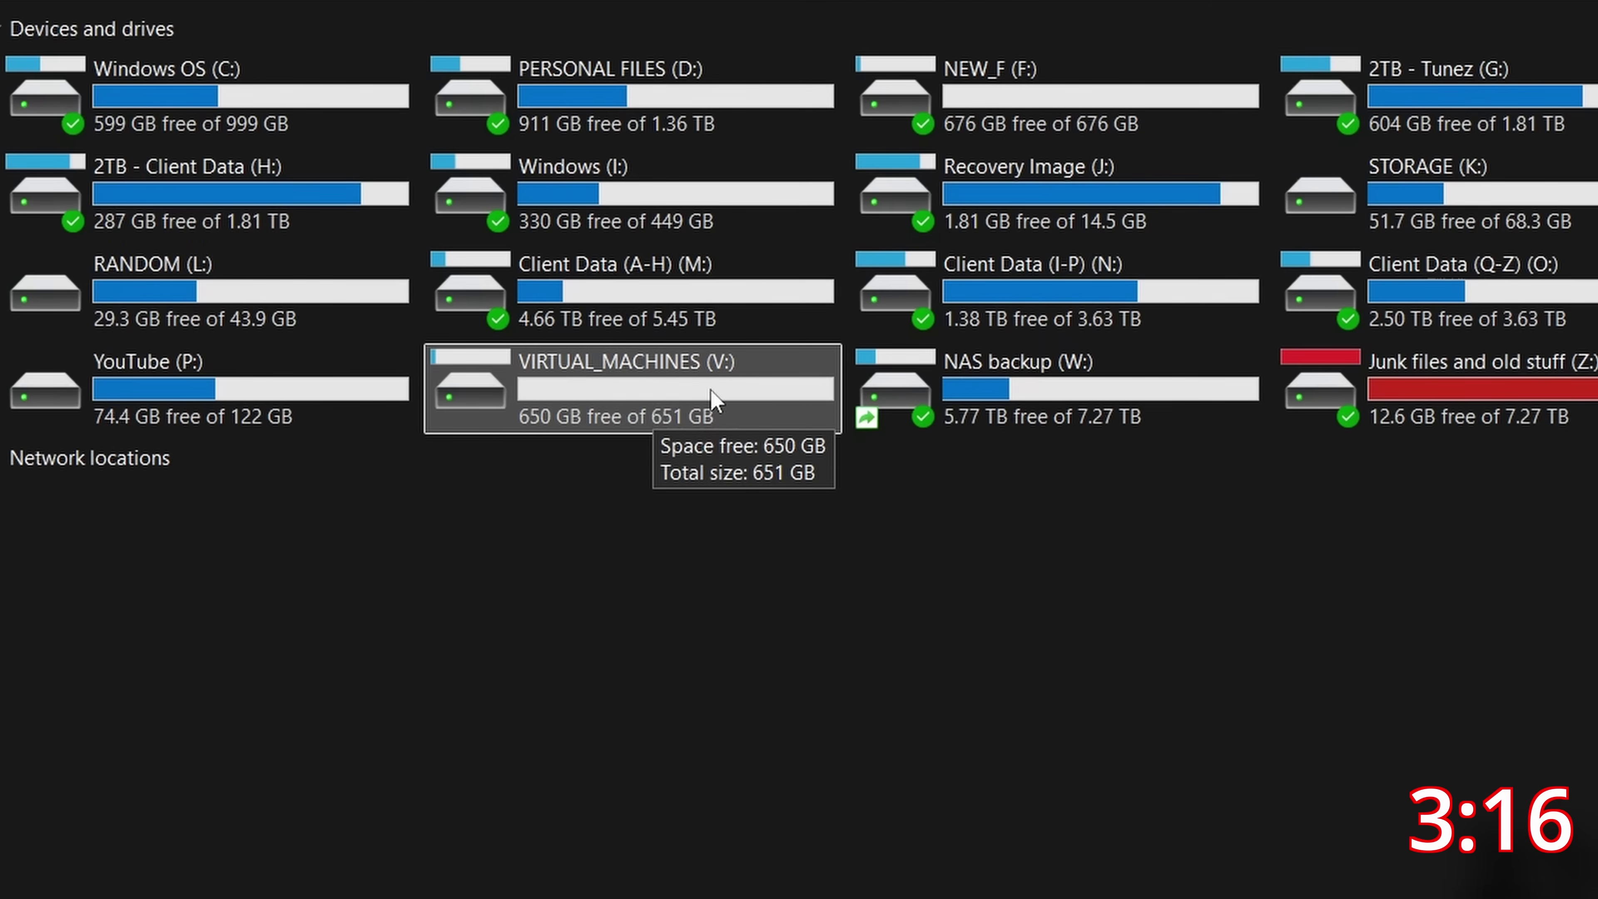